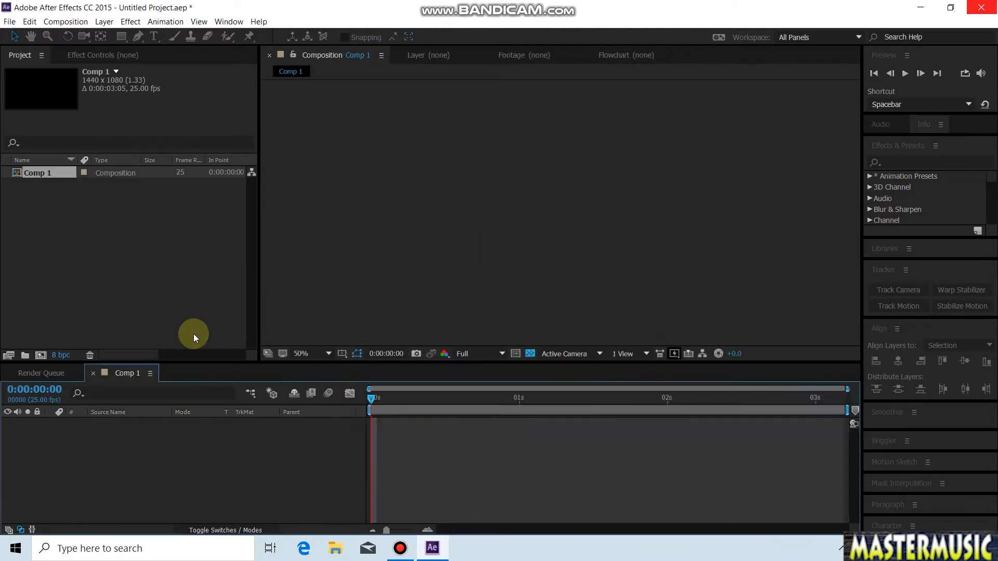
Step: Create a black 1440 x 1080 px solid layer in Comp 1 as the background
{"action": "left_click", "coordinate": [163, 216]}
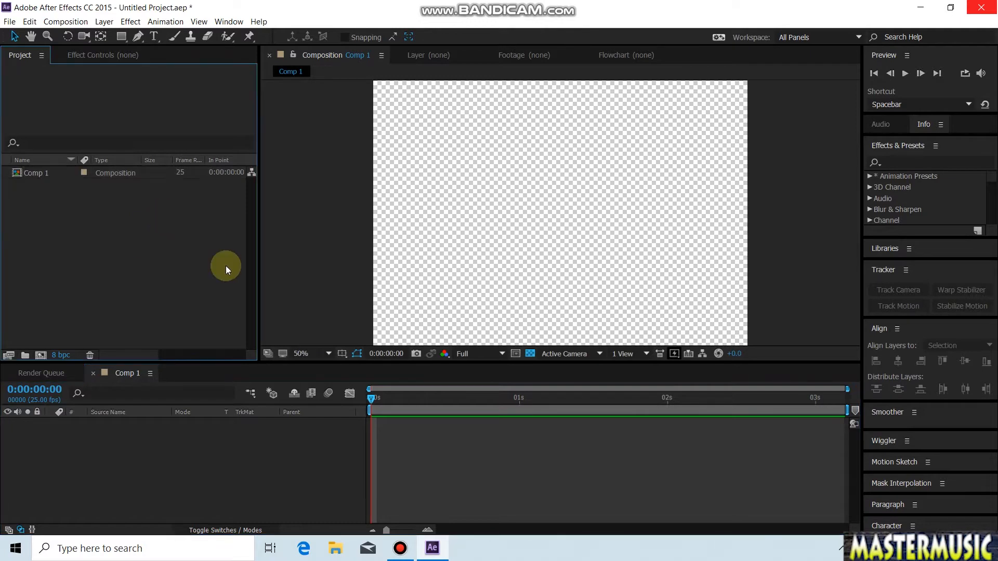
{"action": "right_click", "coordinate": [331, 247]}
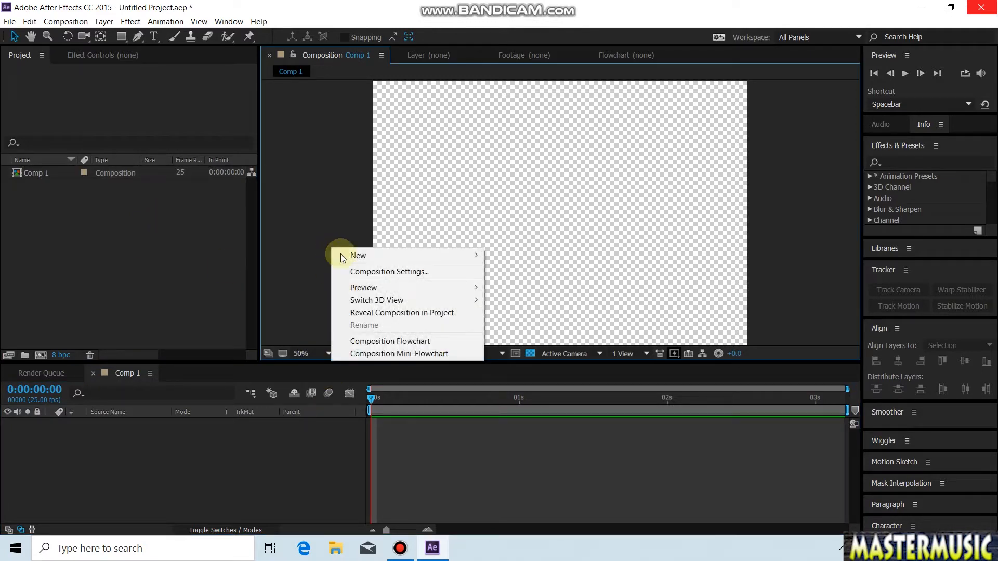
{"action": "mouse_move", "coordinate": [362, 260]}
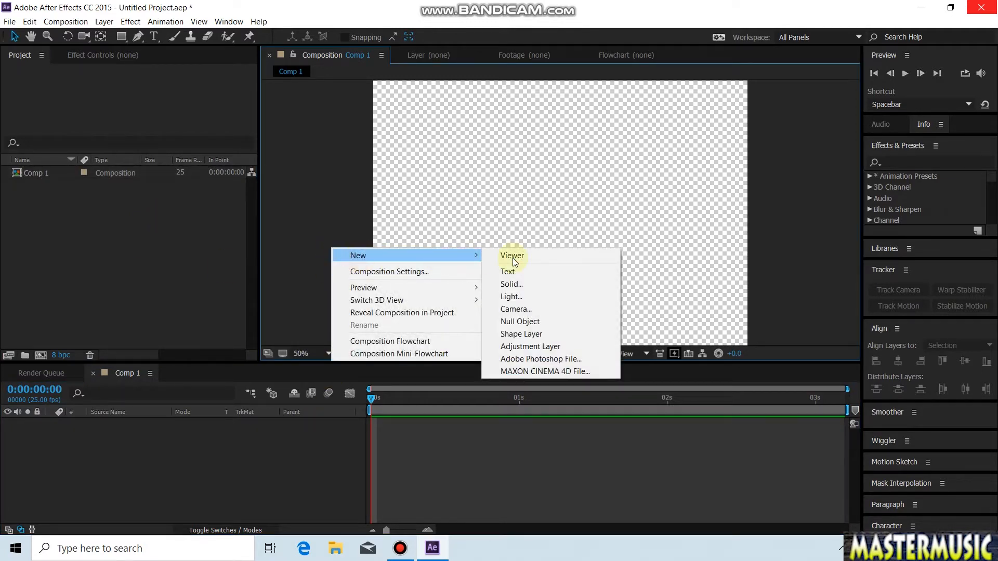
{"action": "left_click", "coordinate": [511, 284]}
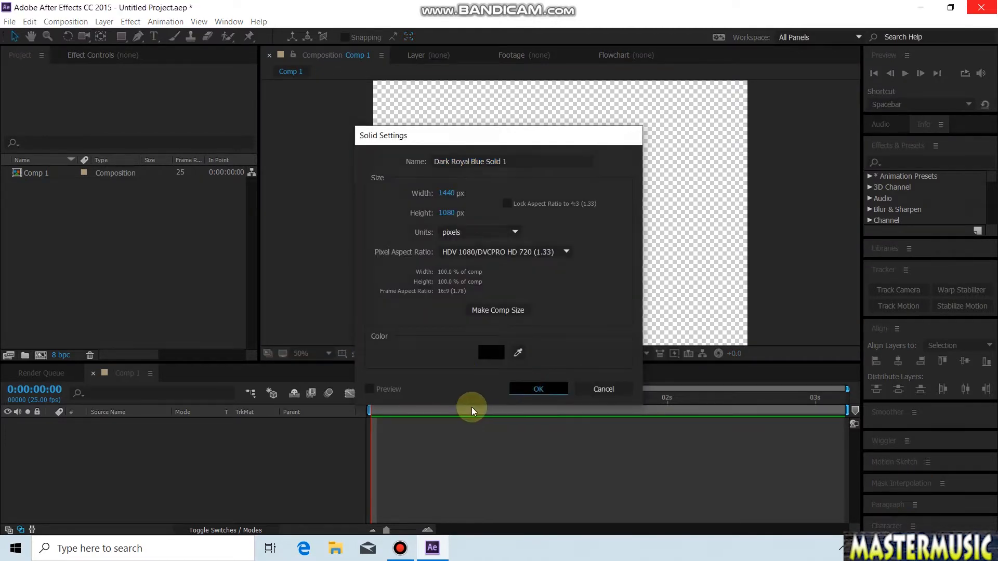
{"action": "key", "text": "Return"}
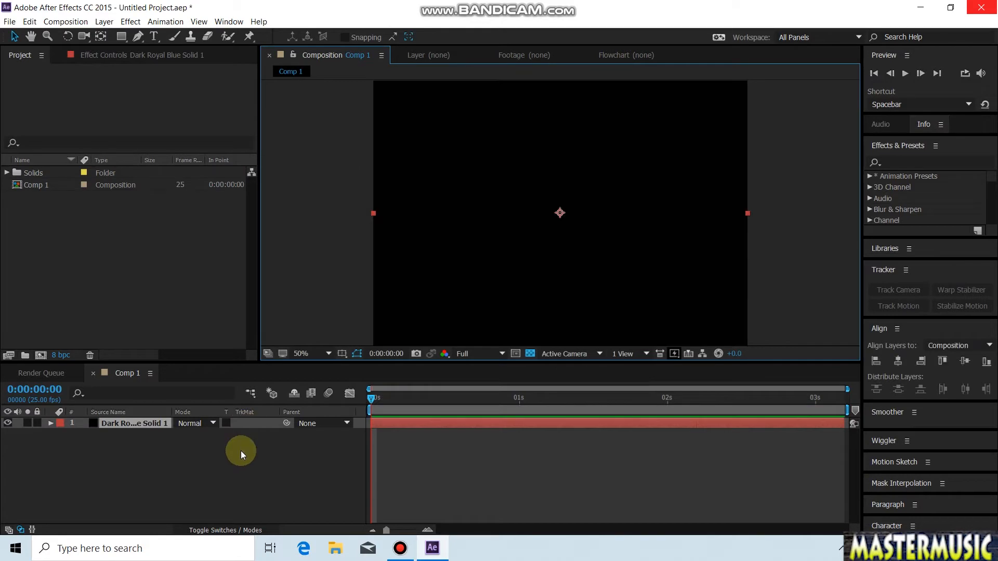
Step: Add an empty shape layer above the black solid
{"action": "right_click", "coordinate": [236, 456]}
{"action": "mouse_move", "coordinate": [339, 351]}
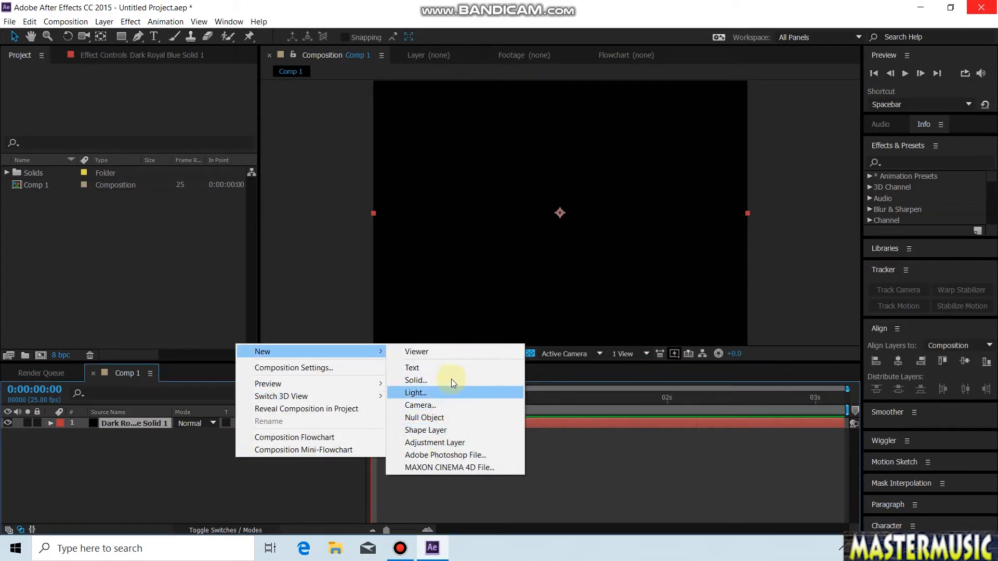
{"action": "left_click", "coordinate": [438, 431]}
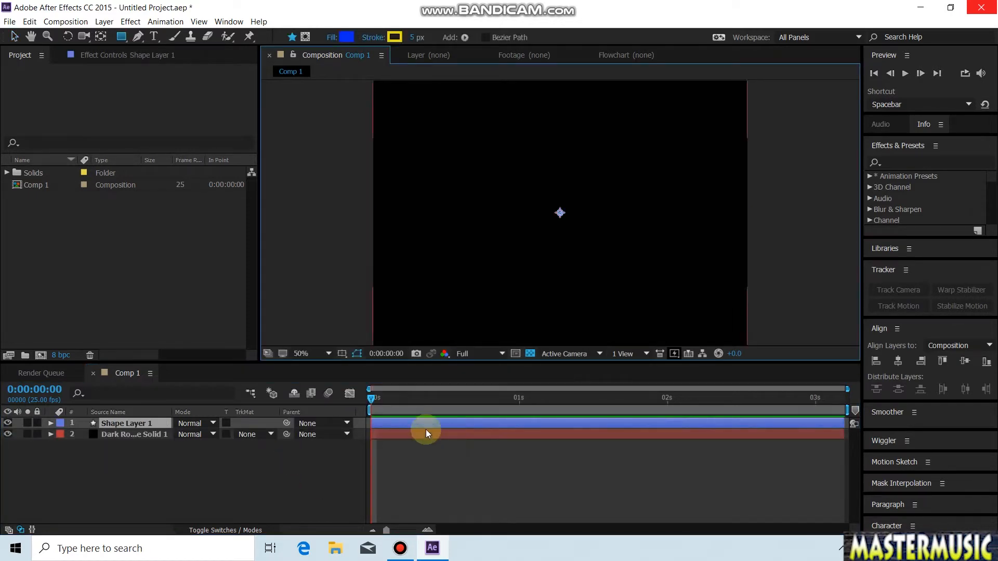
{"action": "left_click", "coordinate": [425, 419]}
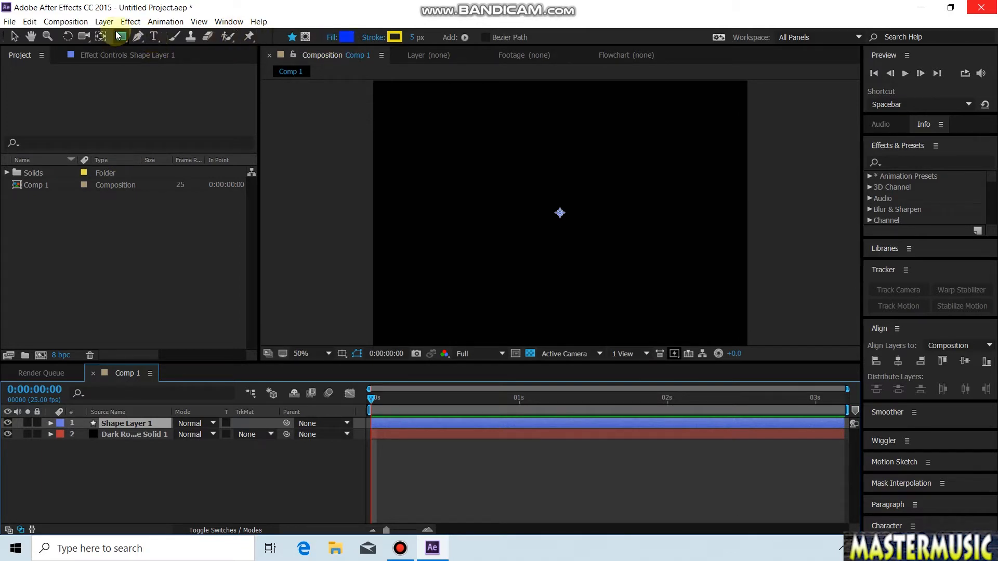
Step: Draw a circle with the Ellipse tool around the composition's centre on the shape layer and set its fill to pinkish red
{"action": "left_click_drag", "start_coordinate": [121, 39], "coordinate": [178, 65]}
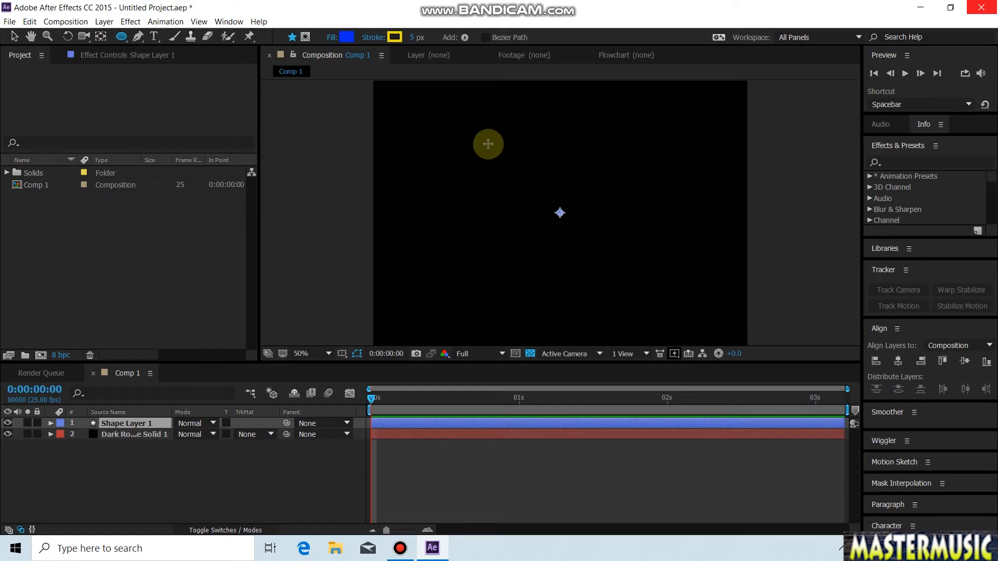
{"action": "left_click", "coordinate": [488, 144]}
{"action": "mouse_move", "coordinate": [549, 220]}
{"action": "left_mouse_down"}
{"action": "mouse_move", "coordinate": [579, 267]}
{"action": "mouse_move", "coordinate": [646, 283]}
{"action": "mouse_move", "coordinate": [629, 283]}
{"action": "left_mouse_up"}
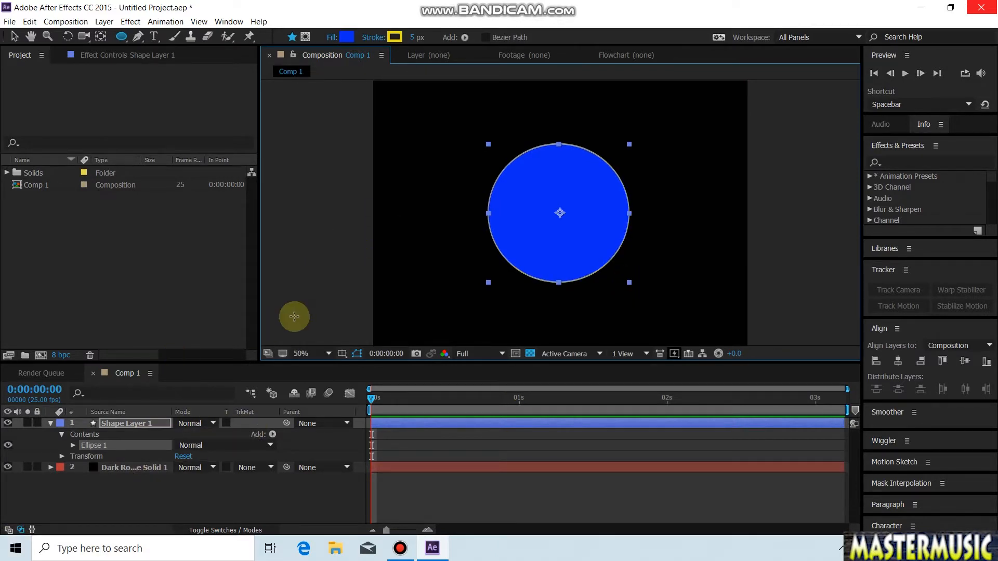
{"action": "left_click", "coordinate": [346, 38]}
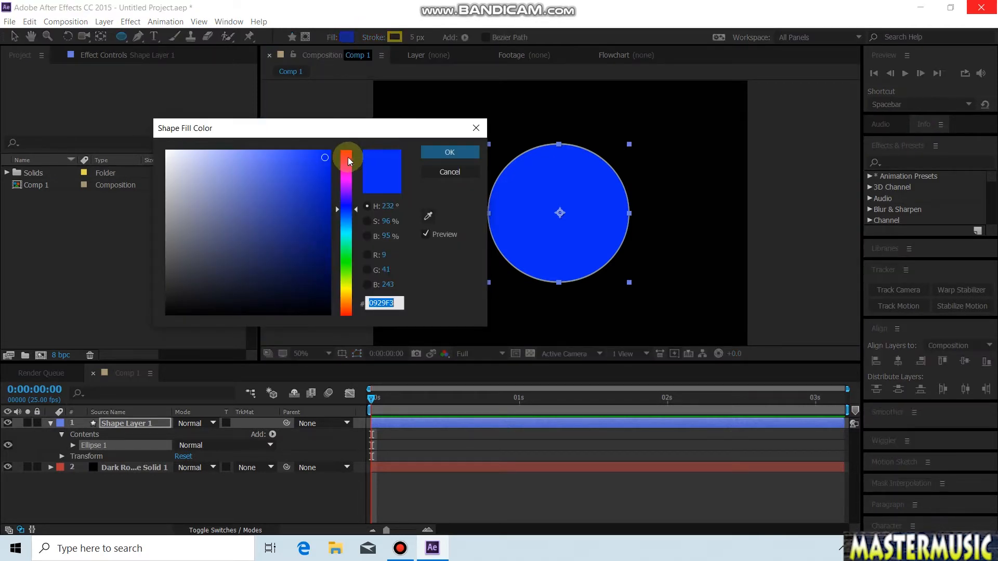
{"action": "left_click", "coordinate": [347, 157]}
{"action": "left_click", "coordinate": [460, 156]}
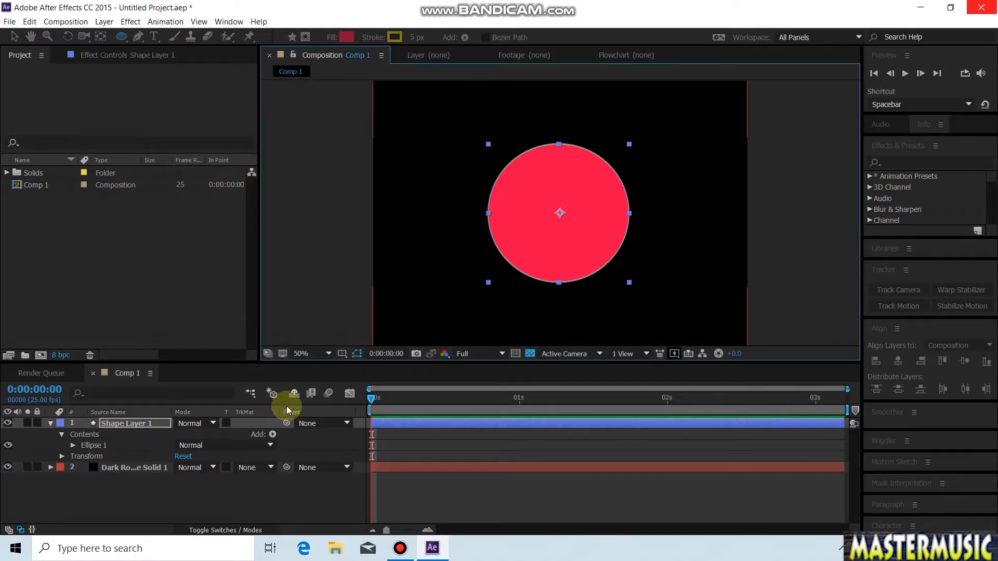
Step: Add a second ellipse path inside the circle's group and set its size to 265, 265
{"action": "left_click", "coordinate": [272, 435]}
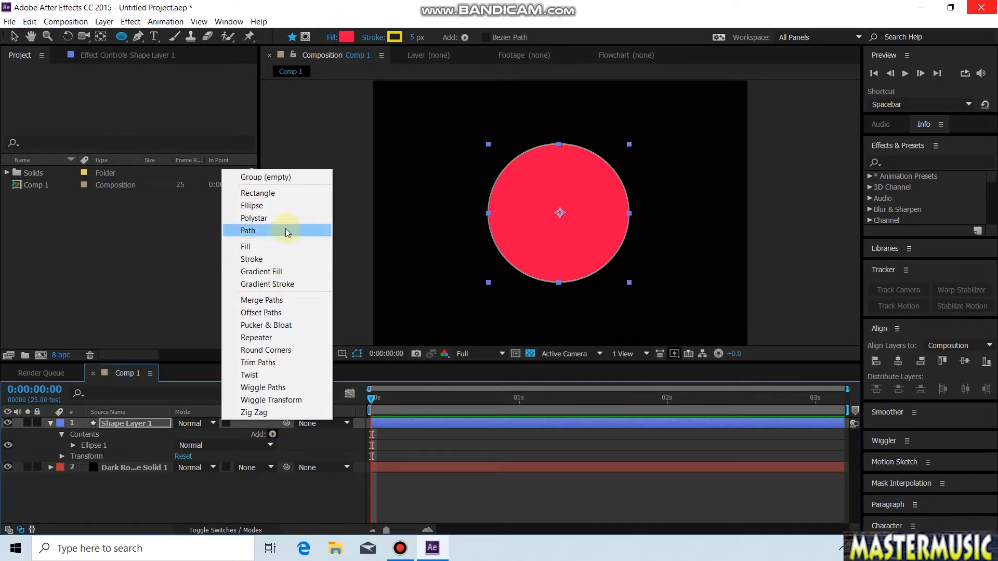
{"action": "left_click", "coordinate": [285, 211]}
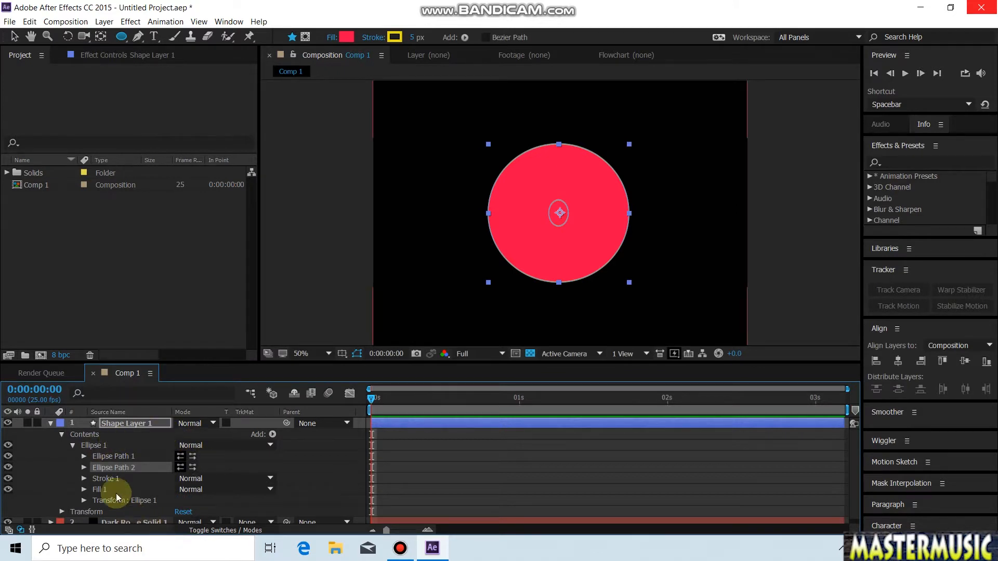
{"action": "left_click", "coordinate": [85, 467]}
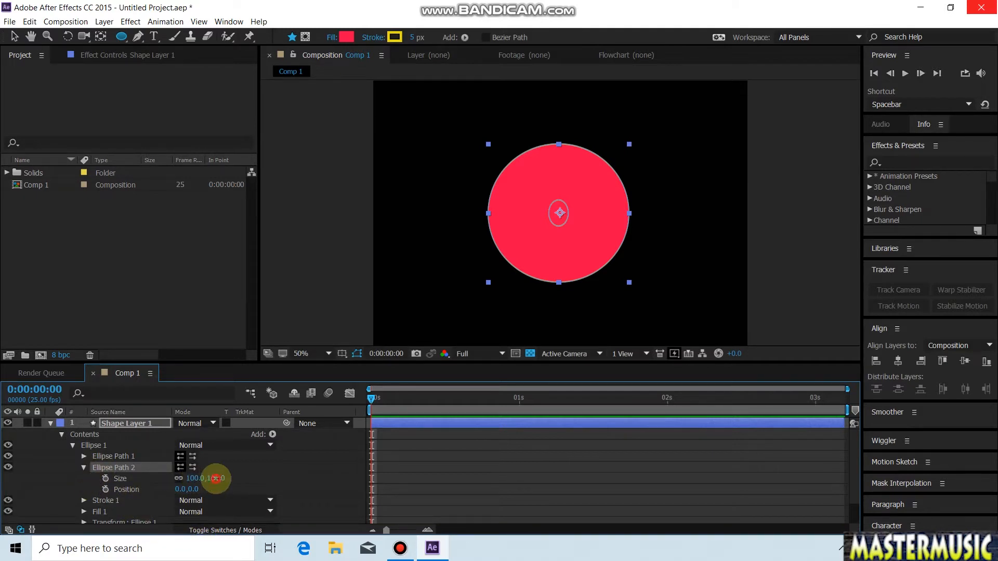
{"action": "left_click_drag", "start_coordinate": [217, 477], "coordinate": [301, 457]}
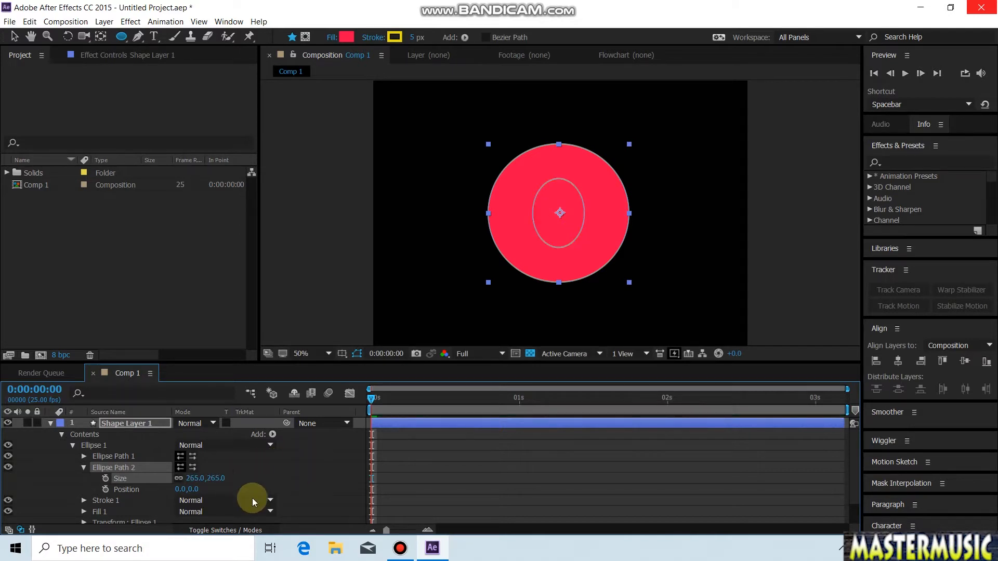
{"action": "left_click", "coordinate": [83, 467]}
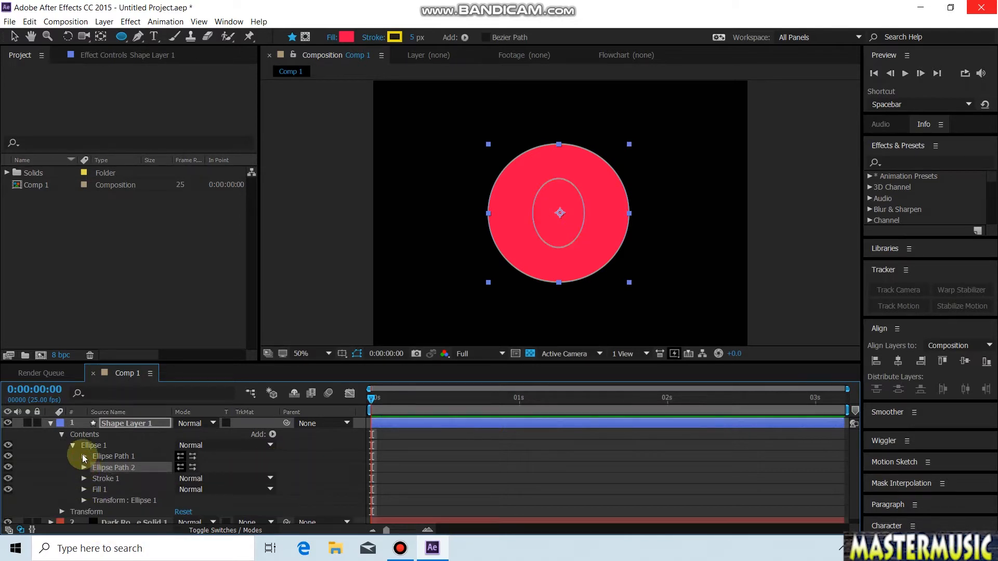
{"action": "left_click", "coordinate": [73, 445]}
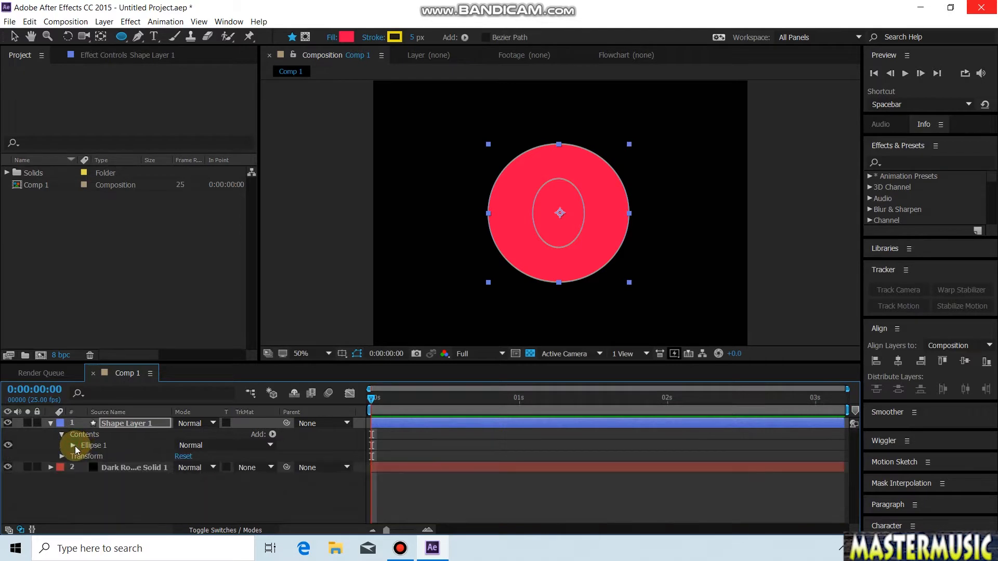
Step: Add Merge Paths to the ellipse group with its mode set to Subtract to cut out the inner ellipse
{"action": "left_click", "coordinate": [275, 433]}
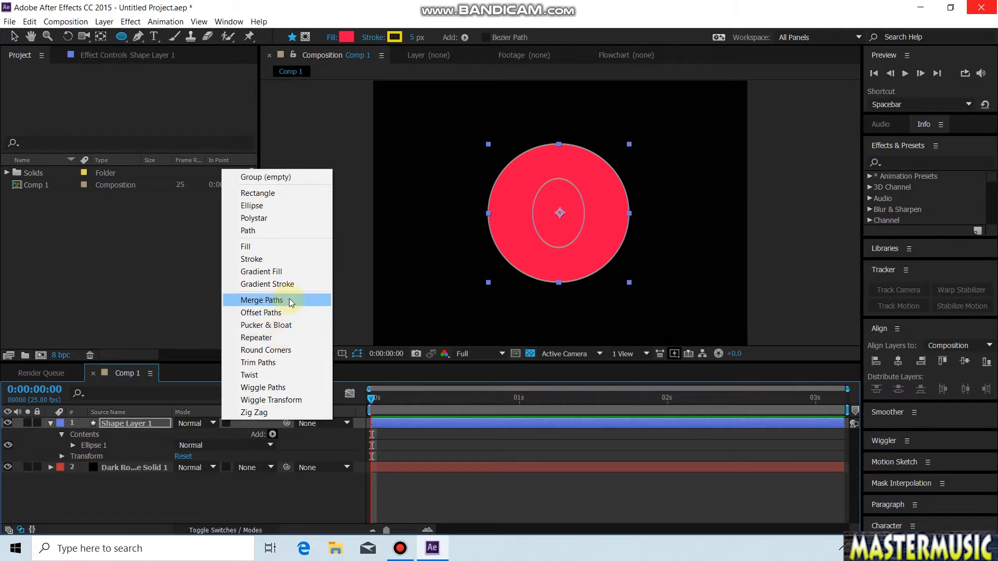
{"action": "left_click", "coordinate": [314, 305]}
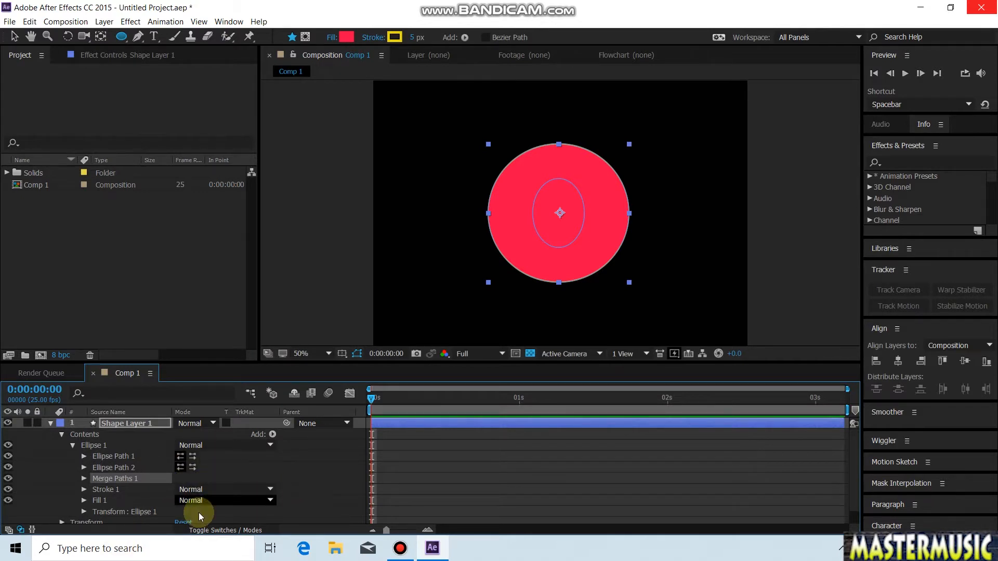
{"action": "left_click", "coordinate": [83, 478]}
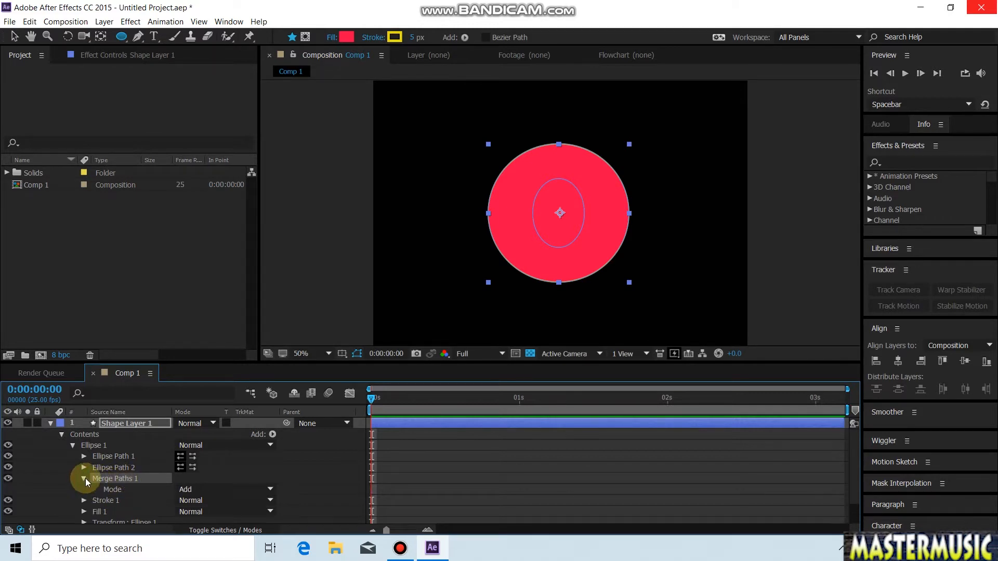
{"action": "left_click", "coordinate": [270, 489]}
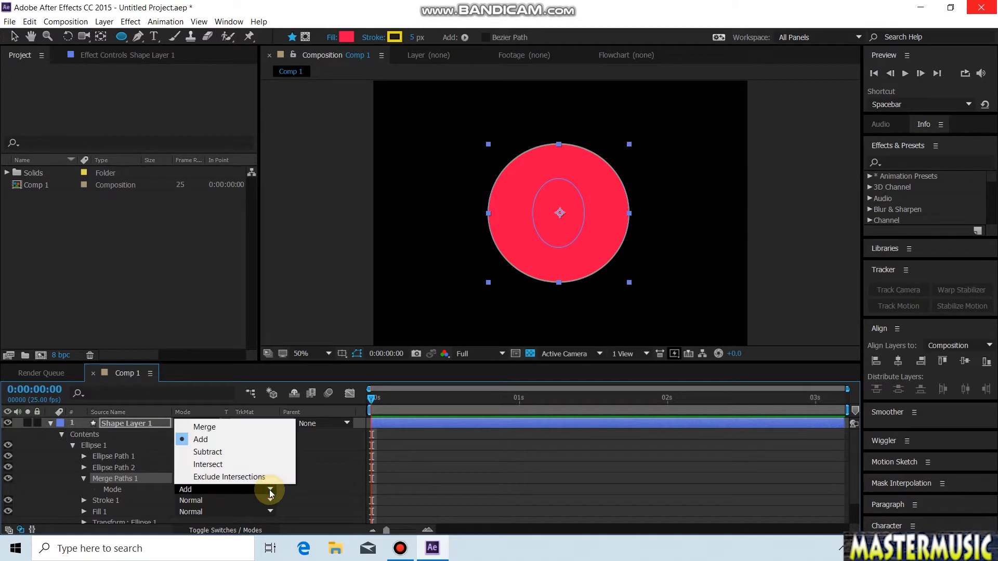
{"action": "left_click", "coordinate": [254, 451]}
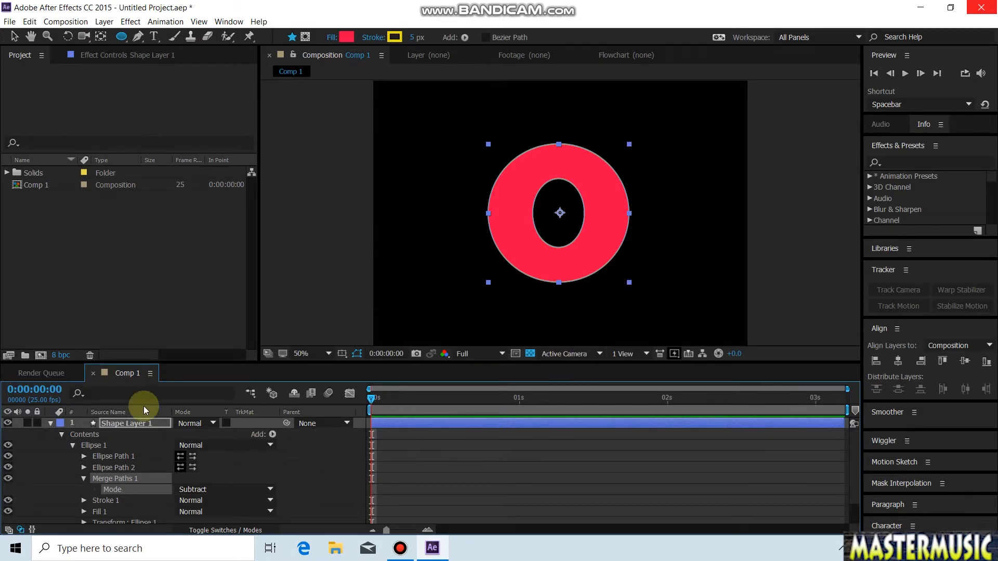
Step: Widen the ellipse group slightly in the horizontal direction, keeping it centred
{"action": "left_click", "coordinate": [13, 37]}
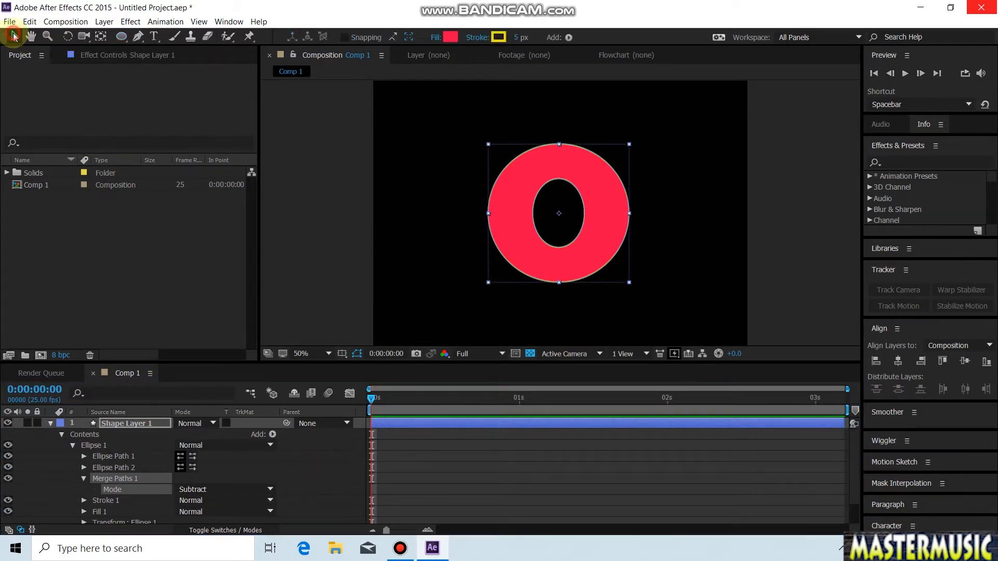
{"action": "left_click", "coordinate": [630, 213]}
{"action": "left_click_drag", "start_coordinate": [633, 213], "coordinate": [636, 213]}
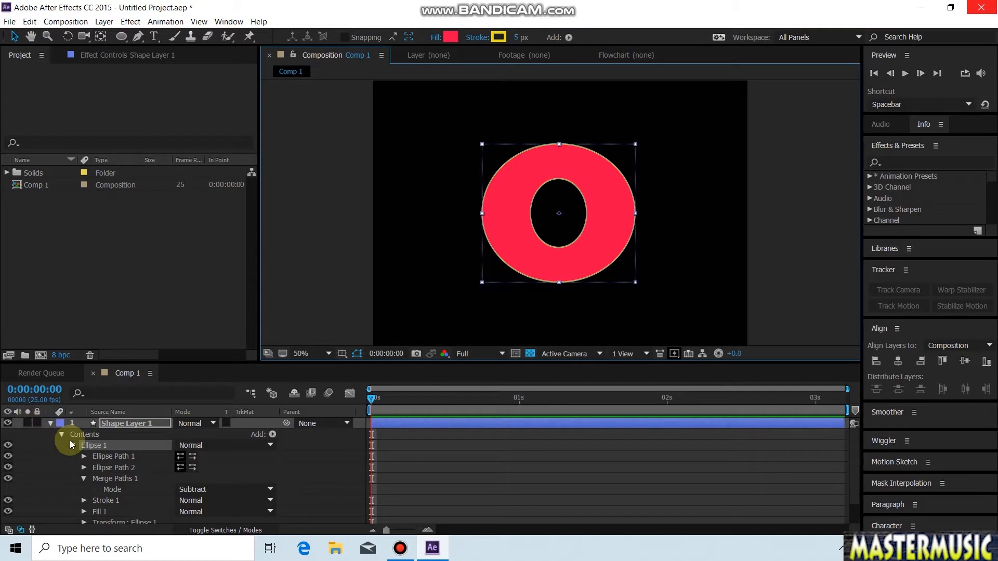
Step: Add Pucker & Bloat to the ellipse group and keyframe its amount at 78 at 0:00:00:00
{"action": "left_click", "coordinate": [71, 445]}
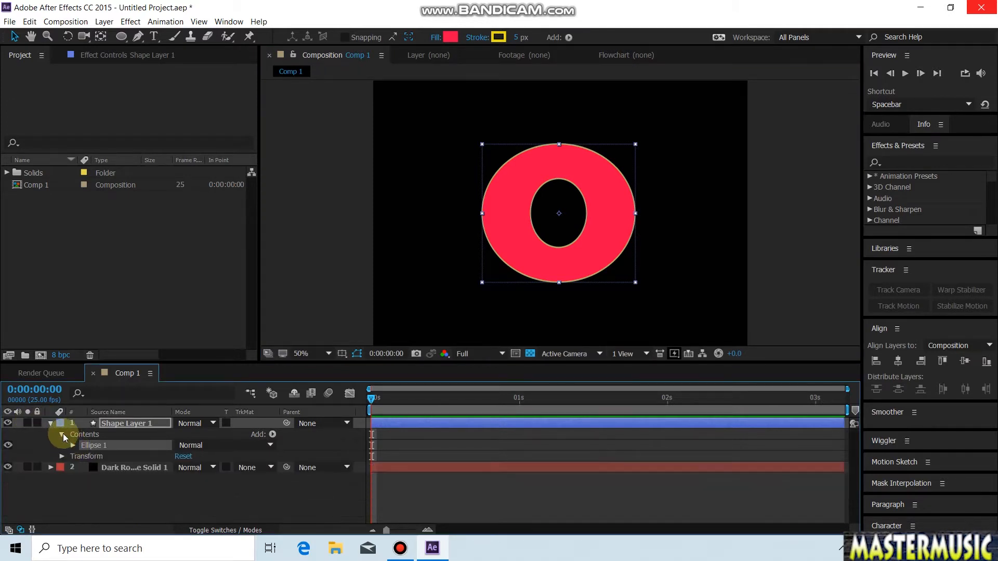
{"action": "left_click", "coordinate": [273, 435]}
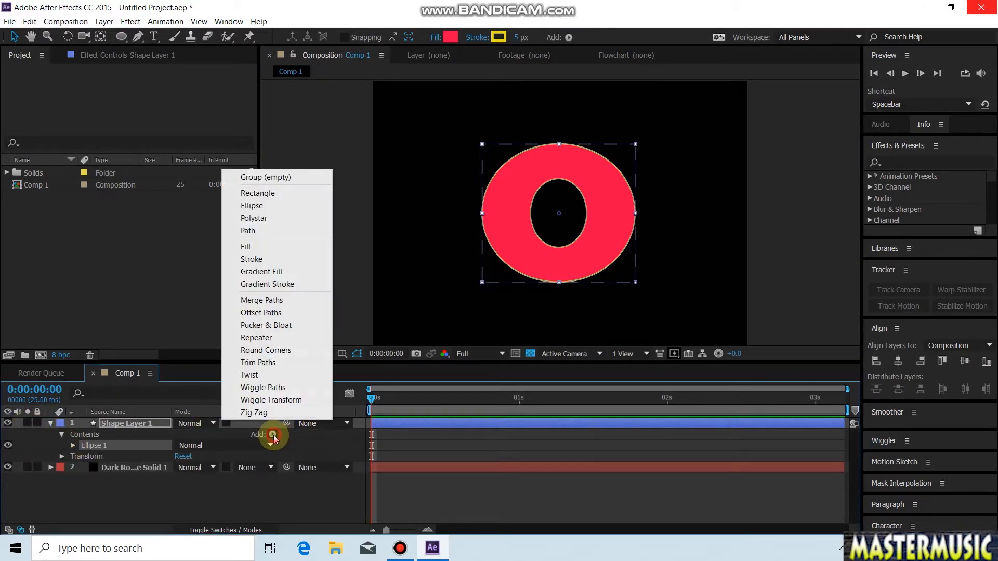
{"action": "left_click", "coordinate": [286, 326]}
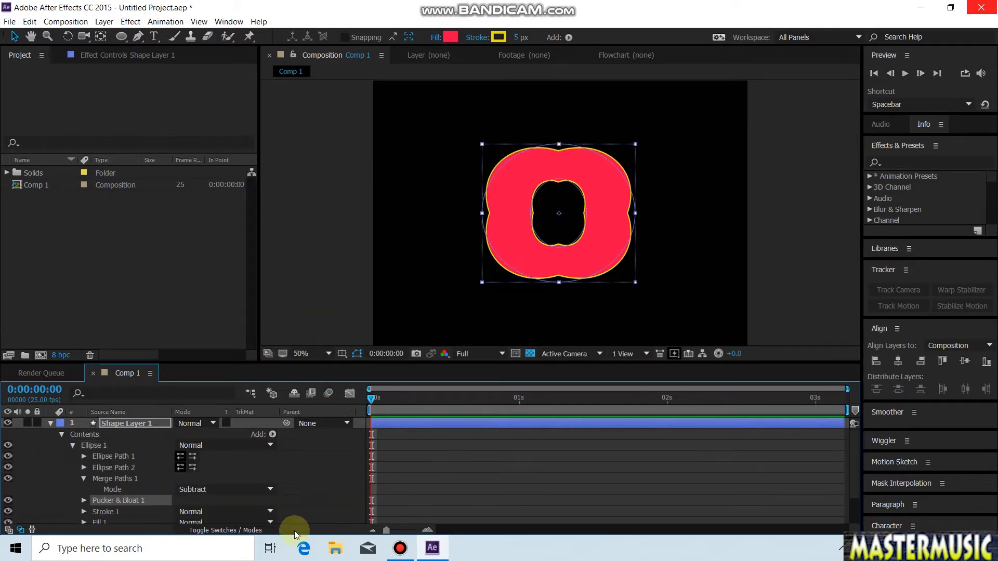
{"action": "left_click", "coordinate": [84, 501]}
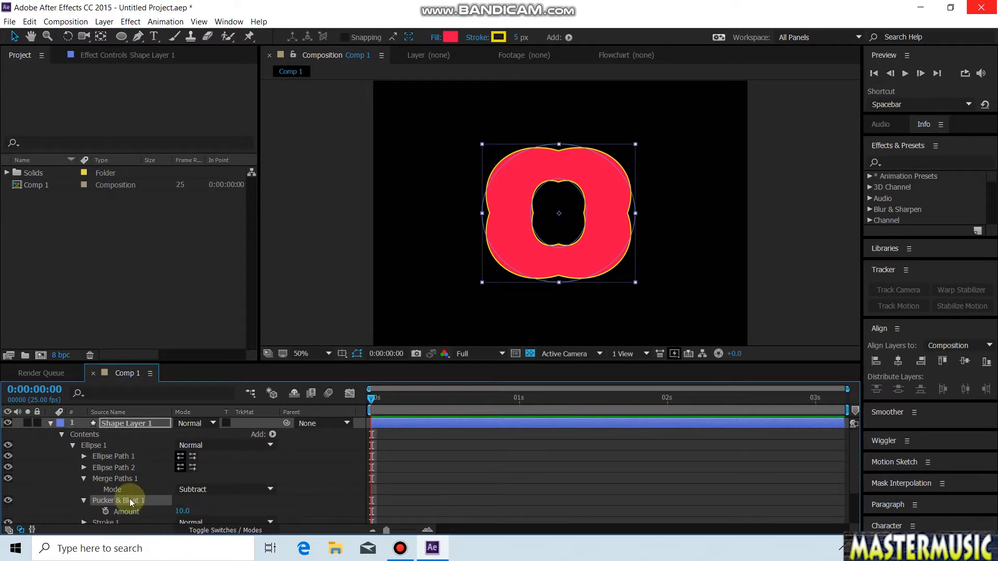
{"action": "left_click", "coordinate": [107, 512]}
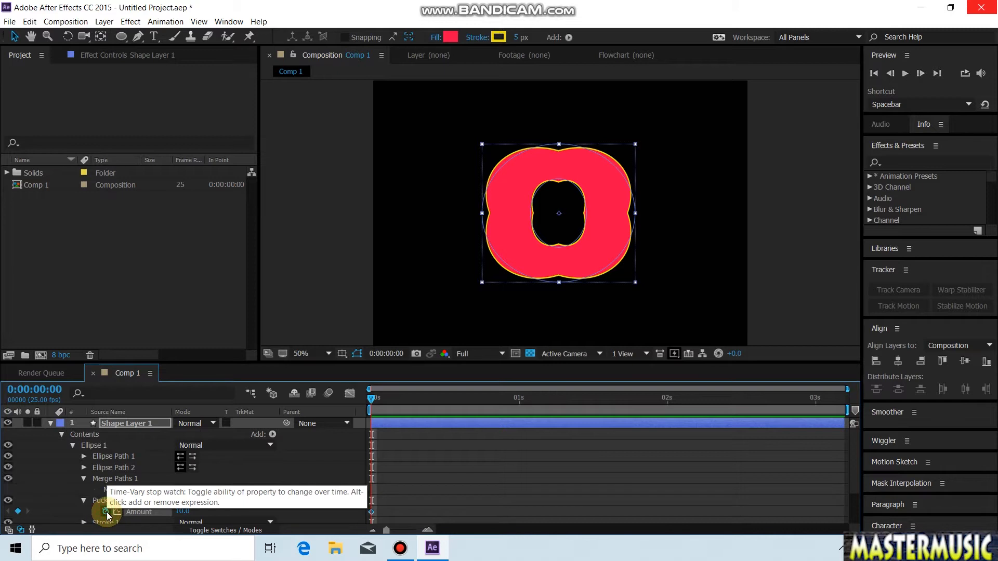
{"action": "left_click", "coordinate": [183, 512]}
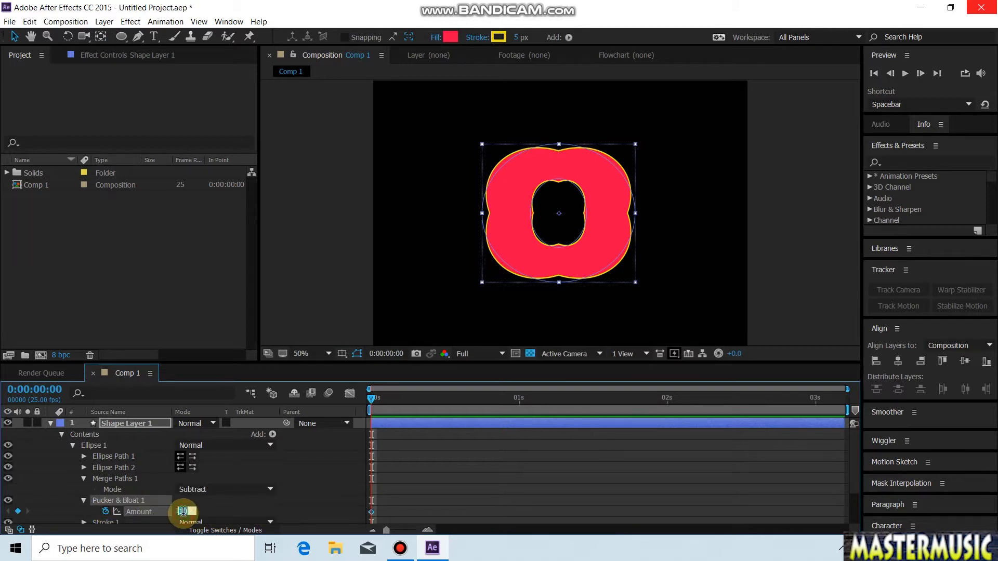
{"action": "left_click", "coordinate": [204, 512]}
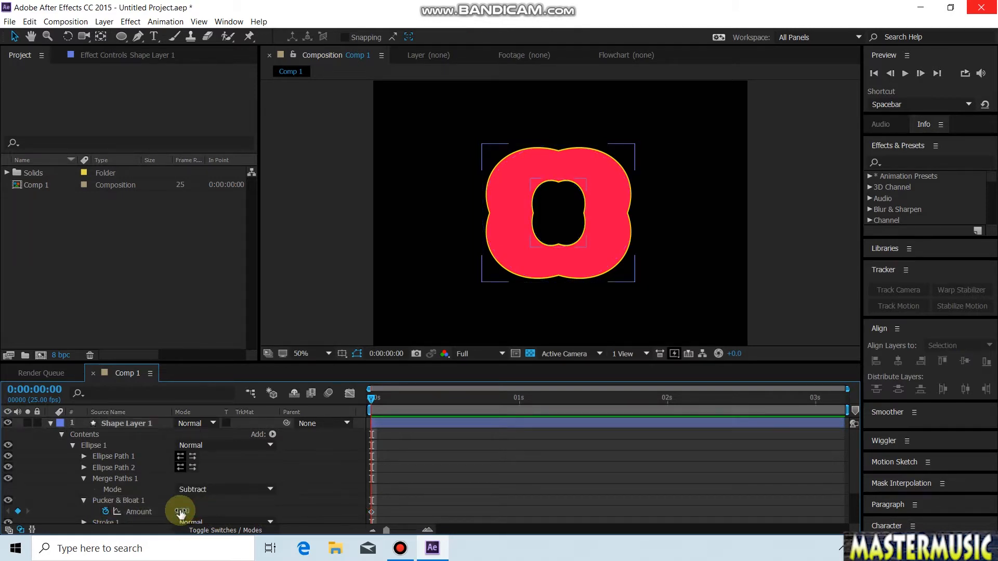
{"action": "left_click_drag", "start_coordinate": [189, 509], "coordinate": [224, 504]}
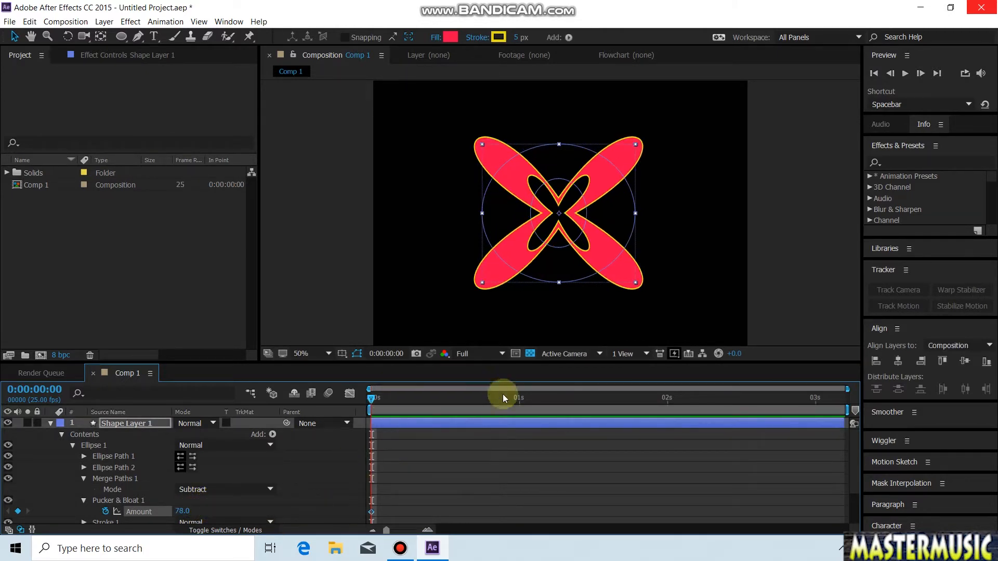
Step: Keyframe the Pucker & Bloat amount at -74 at 0:00:00:13
{"action": "left_click", "coordinate": [445, 397]}
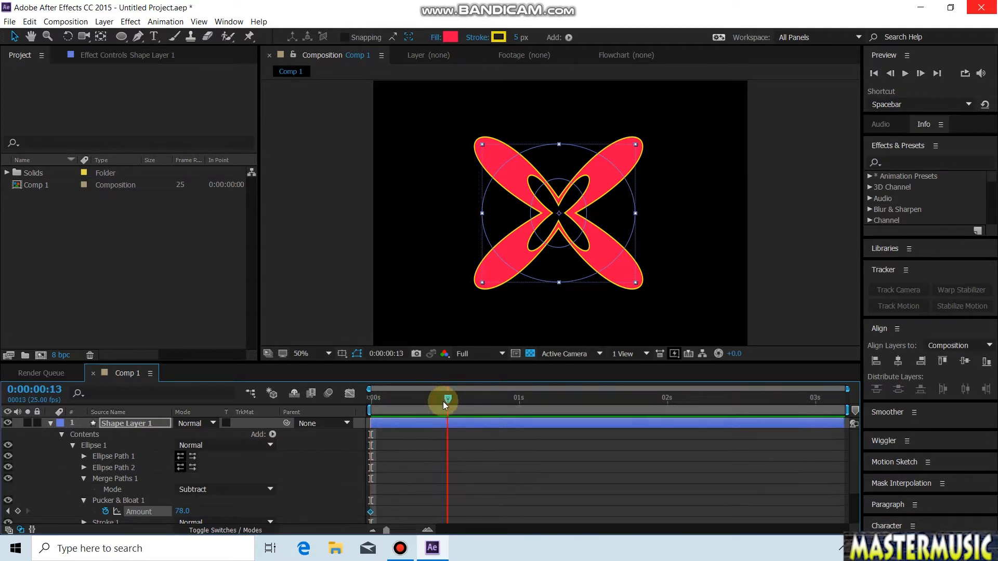
{"action": "left_click", "coordinate": [181, 511]}
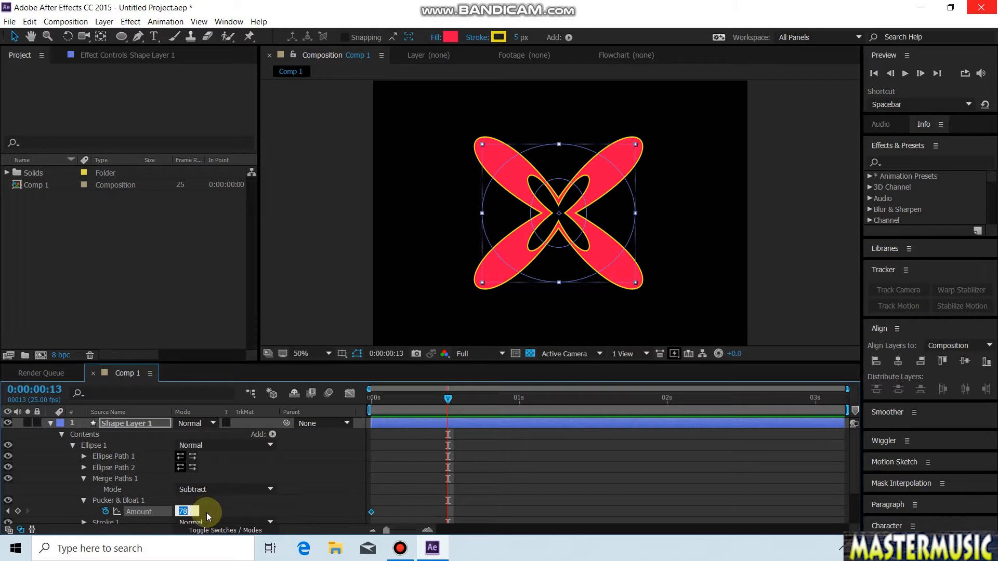
{"action": "left_click", "coordinate": [205, 512]}
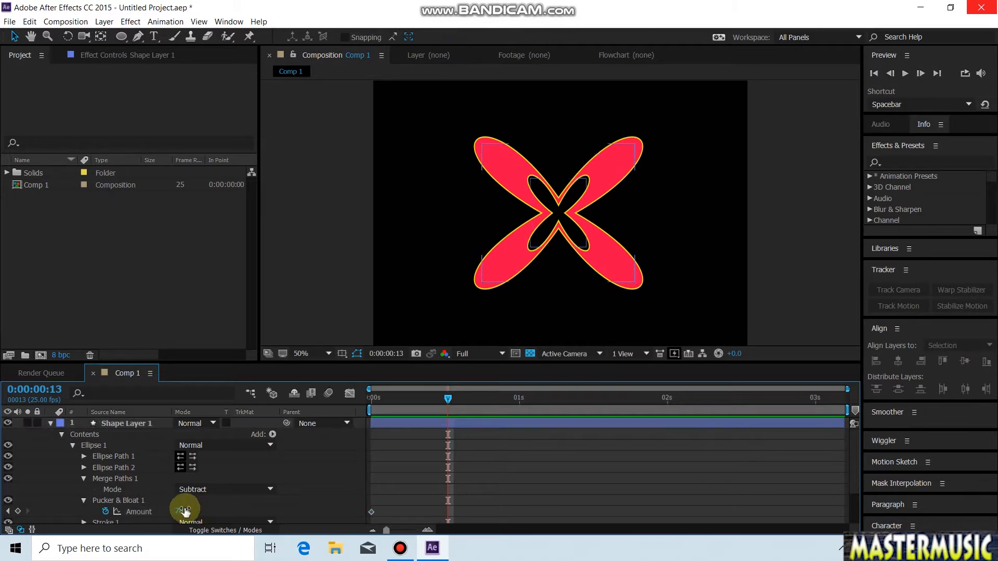
{"action": "left_click_drag", "start_coordinate": [181, 511], "coordinate": [116, 539]}
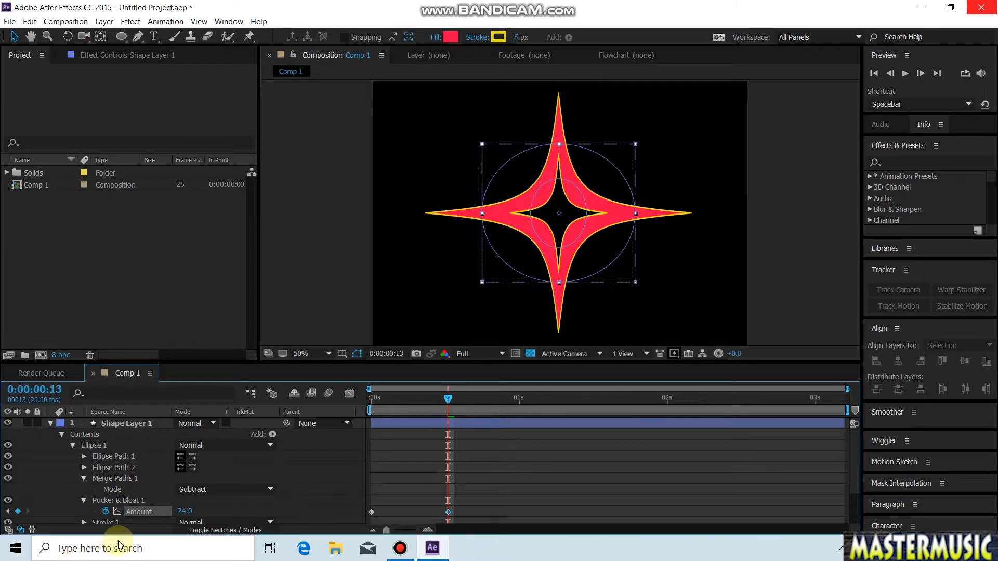
Step: Keyframe the Pucker & Bloat amount at 151 at 0:00:01:01
{"action": "left_click_drag", "start_coordinate": [449, 399], "coordinate": [526, 408]}
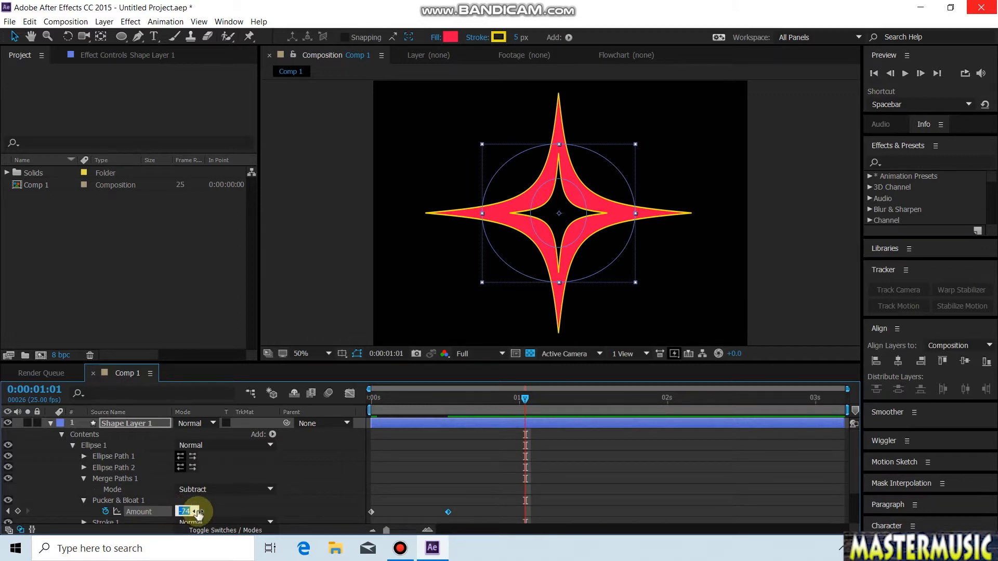
{"action": "left_click", "coordinate": [207, 513]}
{"action": "left_click_drag", "start_coordinate": [190, 513], "coordinate": [319, 507]}
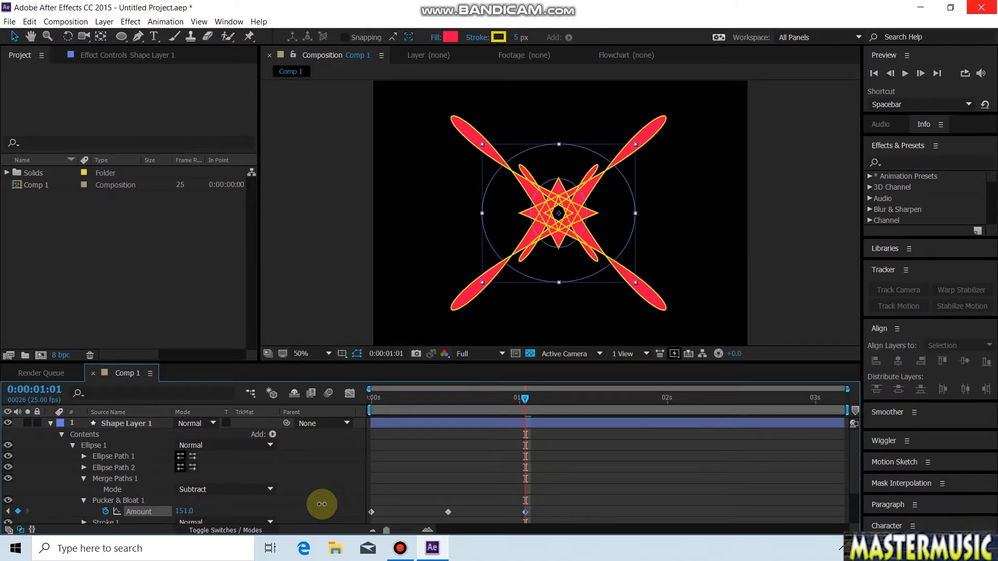
Step: Keyframe the Pucker & Bloat amount at -127 at 0:00:01:13 and 114 at 0:00:02:00
{"action": "left_click", "coordinate": [613, 422]}
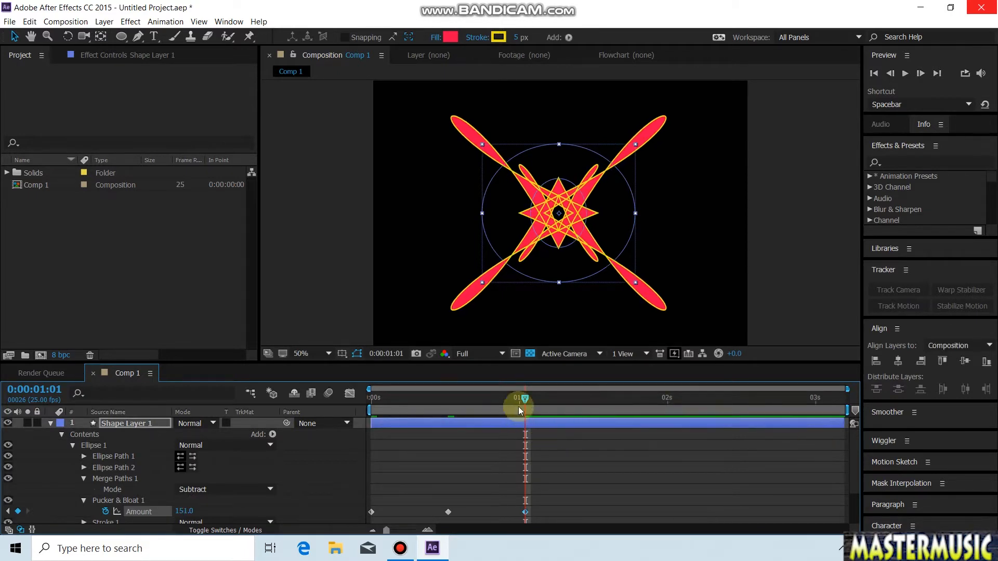
{"action": "left_click_drag", "start_coordinate": [588, 409], "coordinate": [593, 411]}
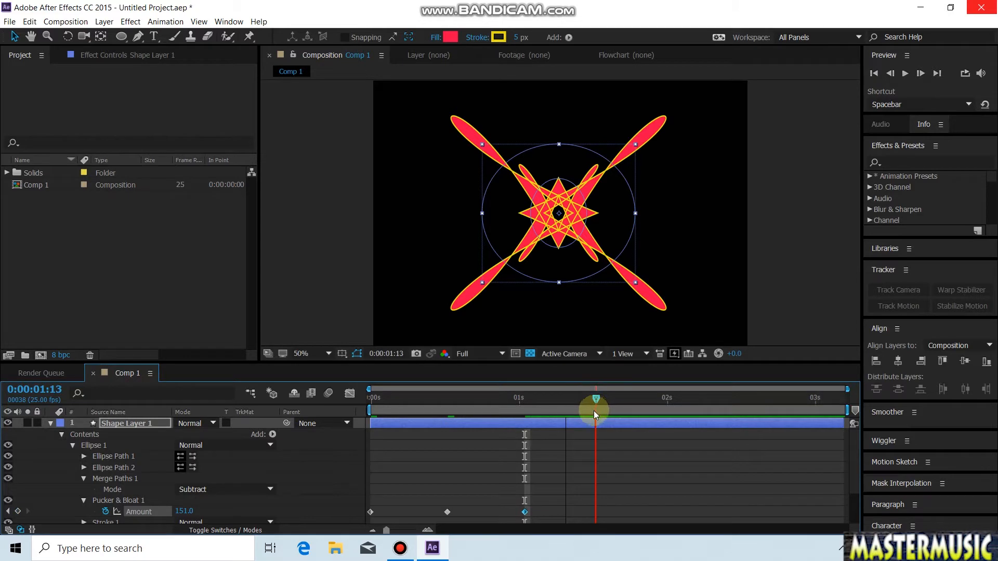
{"action": "left_click_drag", "start_coordinate": [187, 506], "coordinate": [3, 502]}
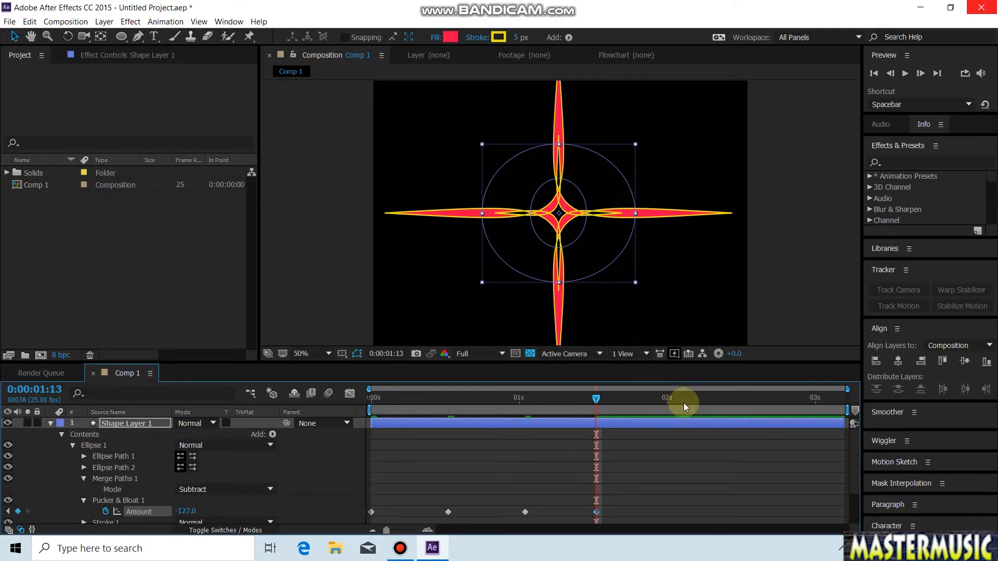
{"action": "left_click", "coordinate": [667, 406]}
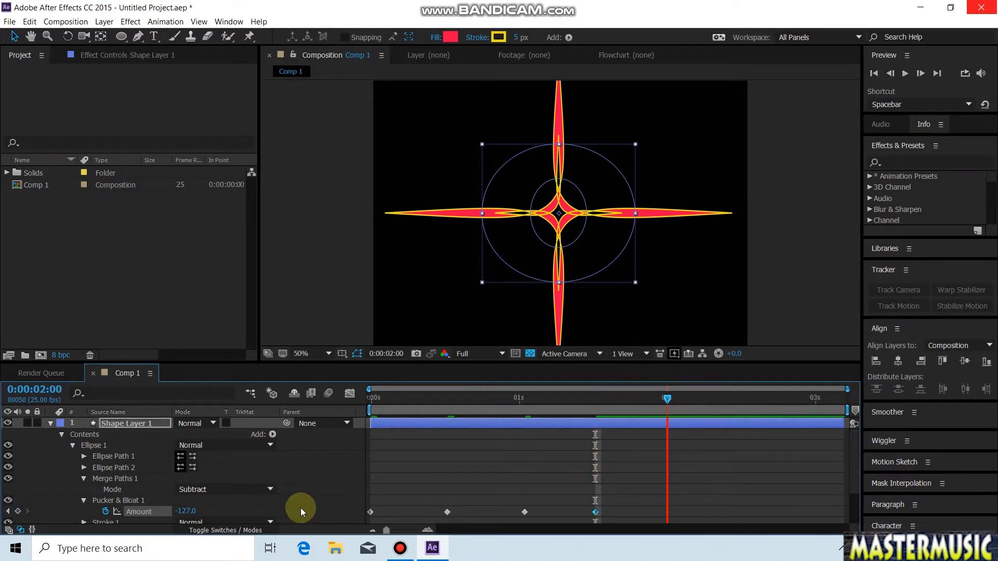
{"action": "left_click_drag", "start_coordinate": [186, 511], "coordinate": [681, 488]}
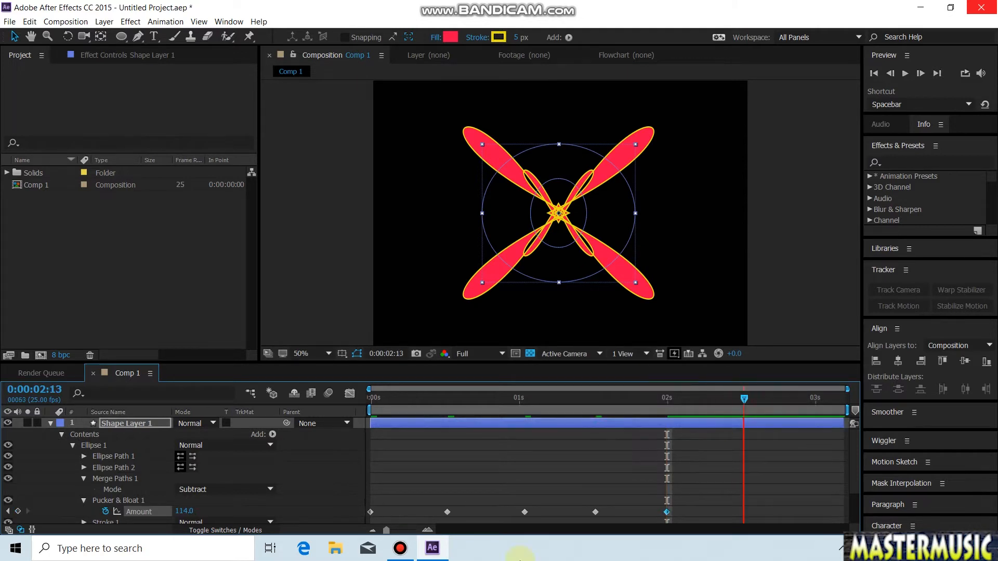
Step: Keyframe the Pucker & Bloat amount at -195 at 0:00:02:13 and 262 at 0:00:02:23
{"action": "left_click_drag", "start_coordinate": [181, 512], "coordinate": [147, 502]}
{"action": "left_click_drag", "start_coordinate": [140, 504], "coordinate": [10, 538]}
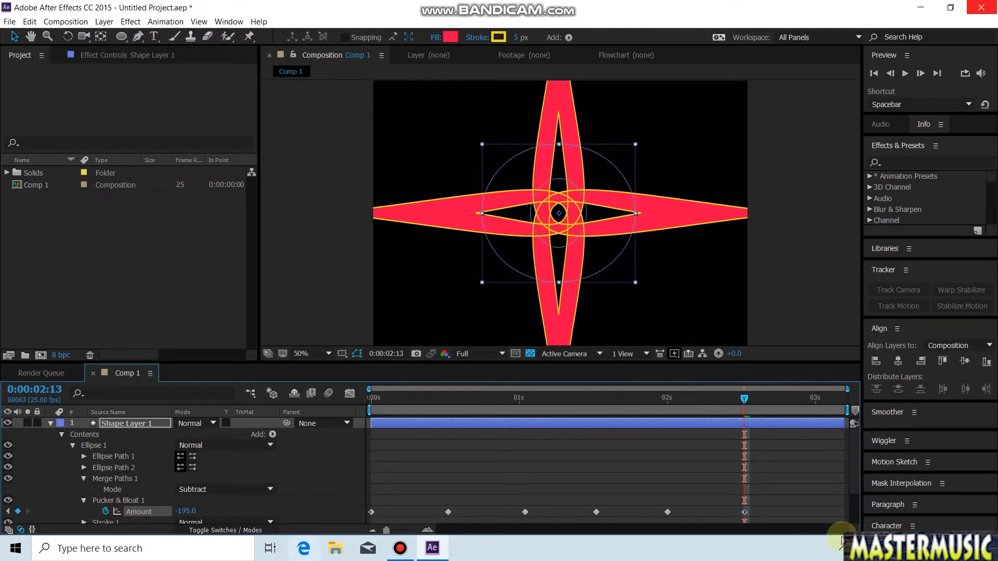
{"action": "left_click", "coordinate": [803, 397]}
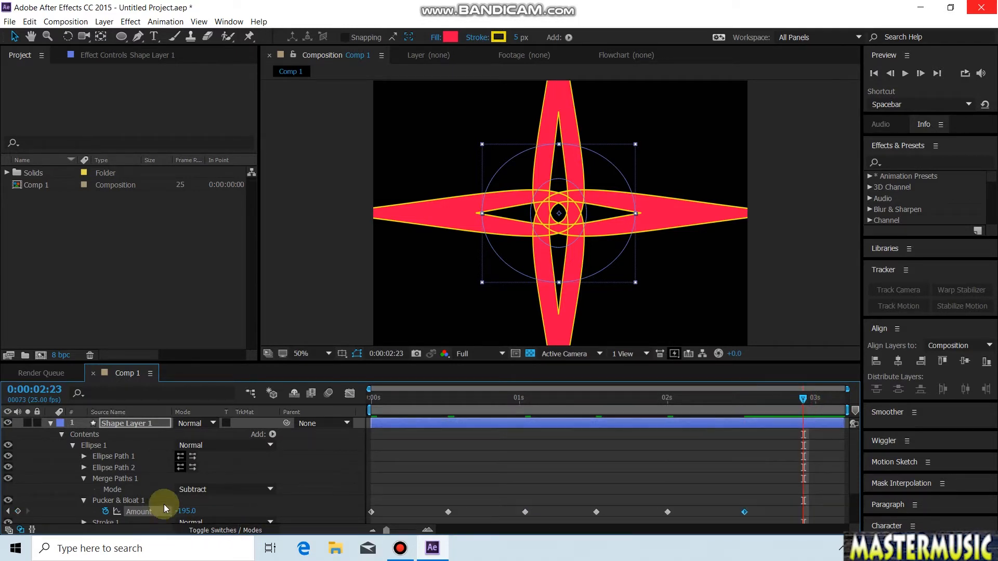
{"action": "left_click_drag", "start_coordinate": [182, 512], "coordinate": [485, 519]}
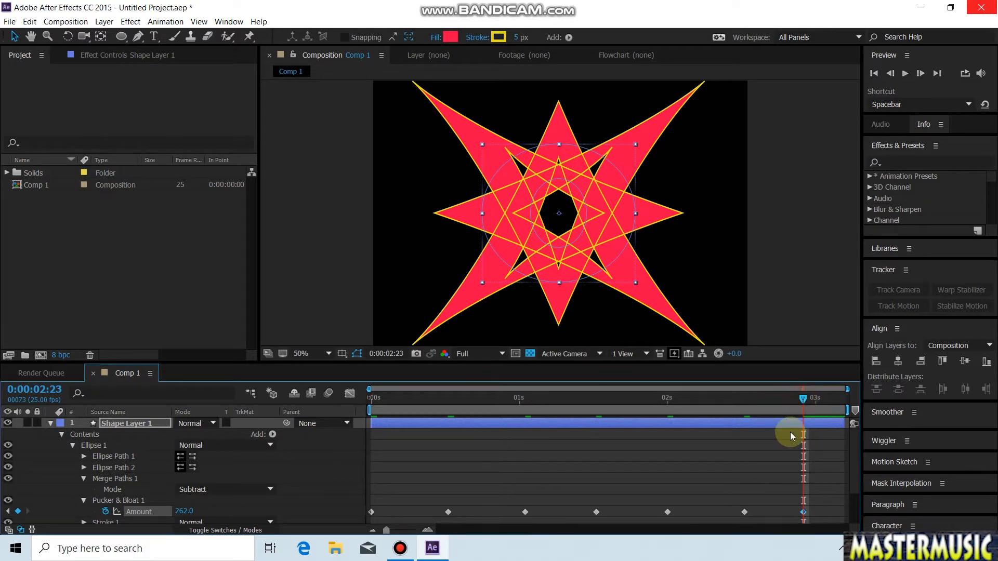
Step: Scale the whole shape layer down to 38% in its Transform properties
{"action": "left_click", "coordinate": [51, 423]}
{"action": "left_click", "coordinate": [382, 431]}
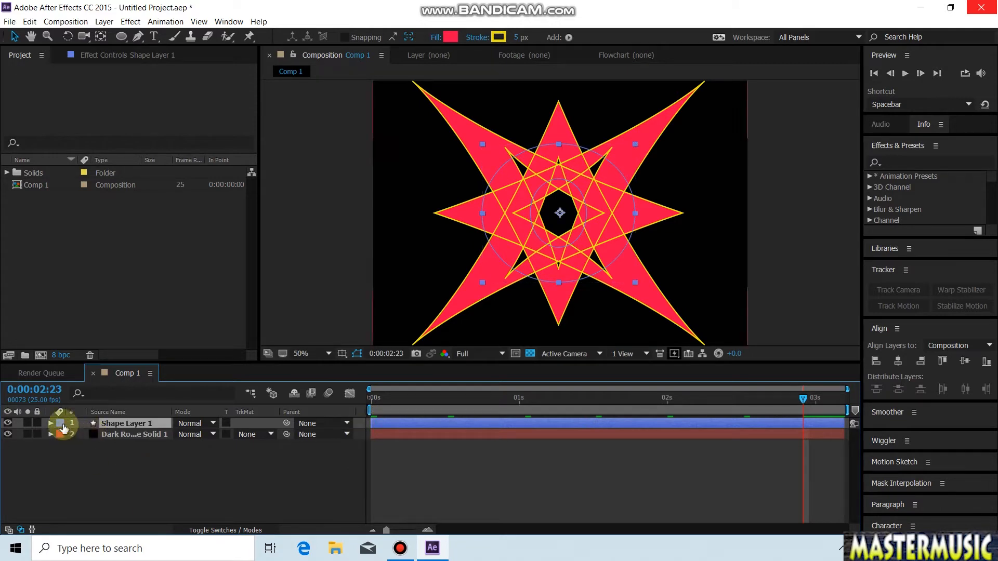
{"action": "left_click", "coordinate": [51, 424]}
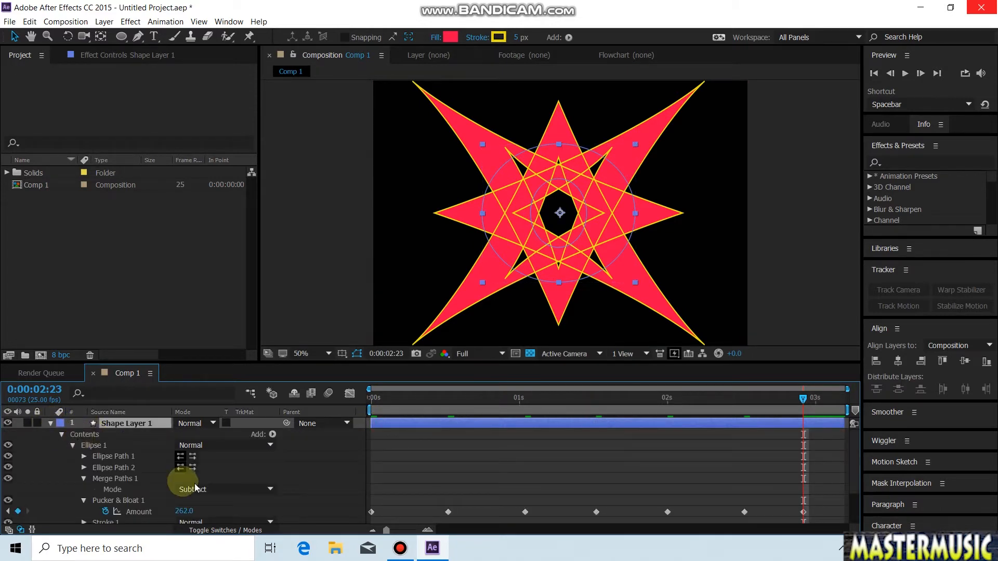
{"action": "left_click", "coordinate": [71, 446]}
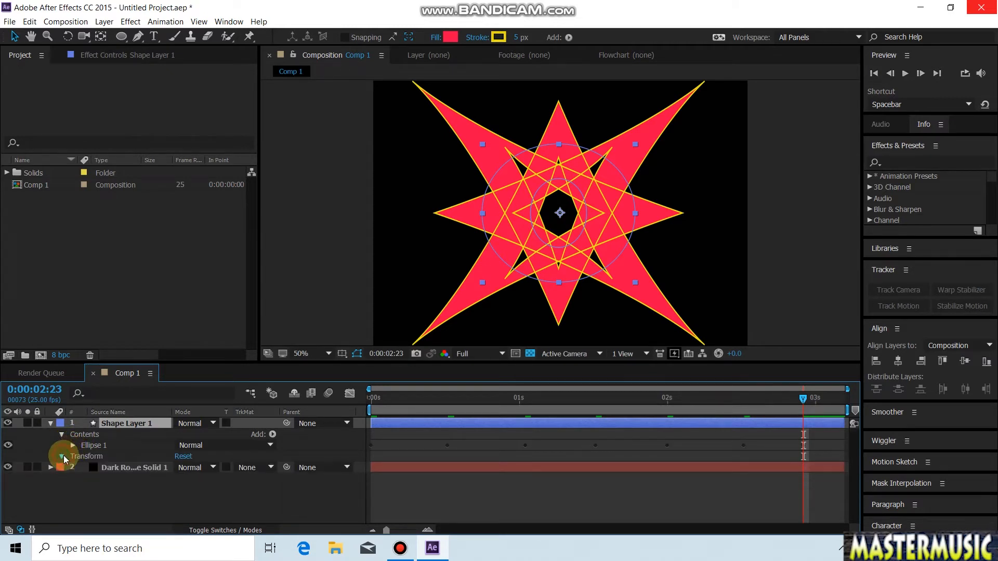
{"action": "left_click", "coordinate": [62, 457]}
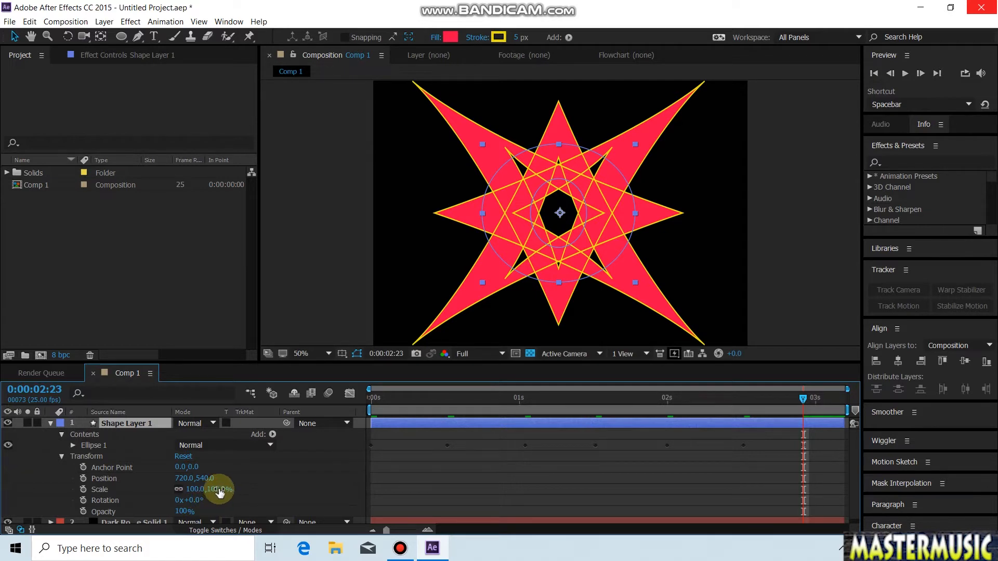
{"action": "left_click_drag", "start_coordinate": [218, 489], "coordinate": [179, 489]}
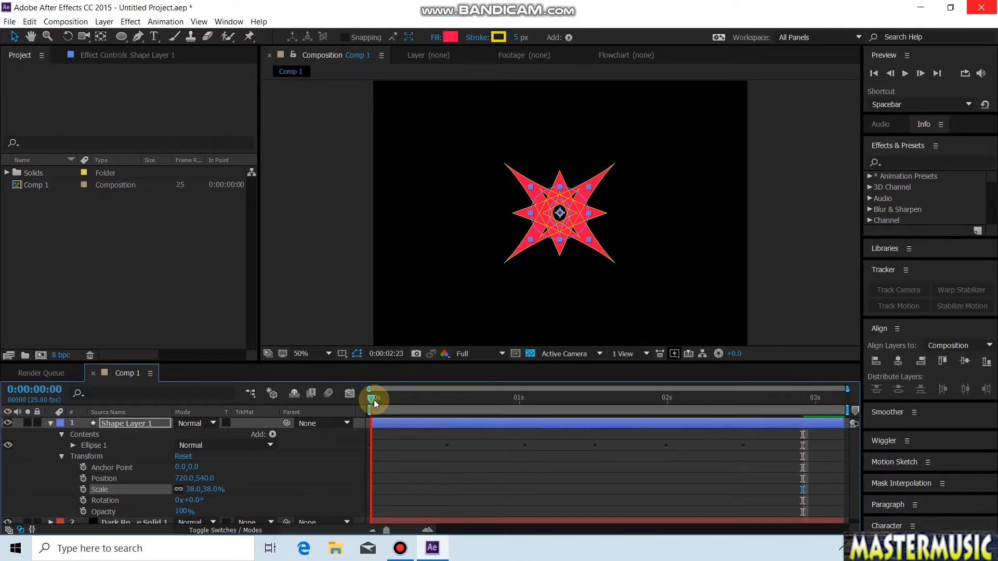
Step: Preview the scaled shape's animation from the start and return to 0:00:00:00
{"action": "key", "text": "space"}
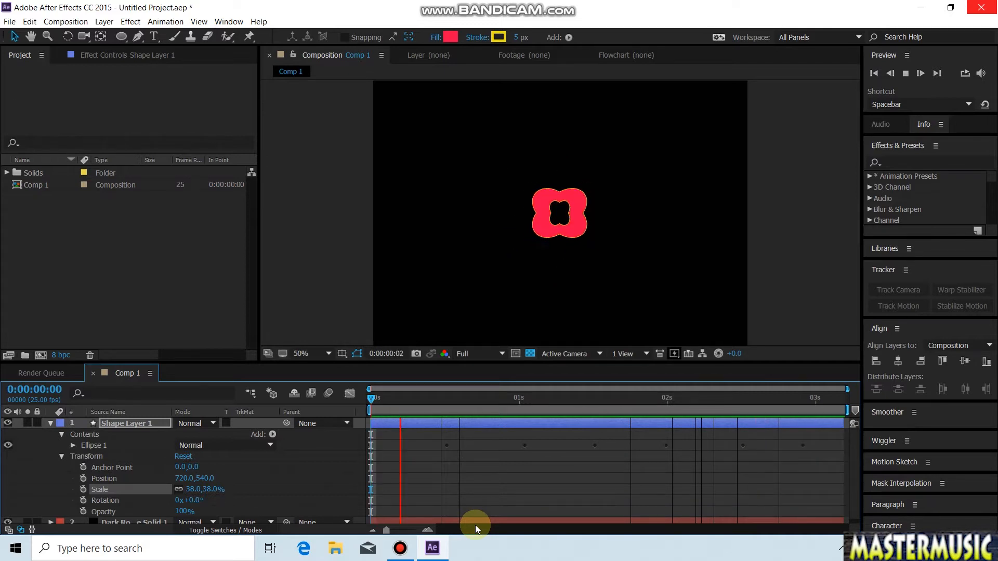
{"action": "key", "text": "space"}
{"action": "left_click_drag", "start_coordinate": [394, 399], "coordinate": [317, 410]}
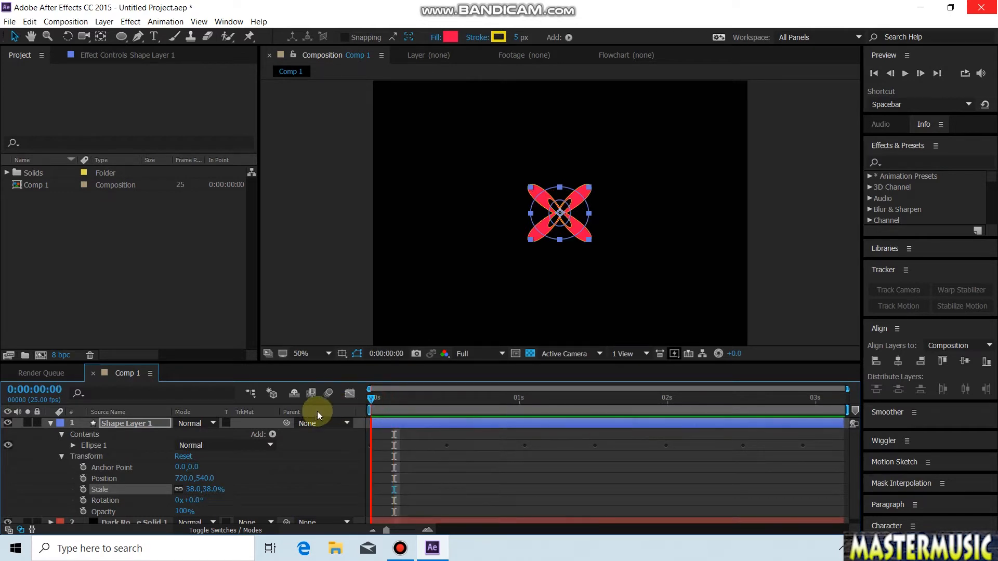
Step: Move the shape to the left side of the frame at 140, 540 and add a Repeater with 5 copies
{"action": "left_click_drag", "start_coordinate": [560, 214], "coordinate": [408, 215]}
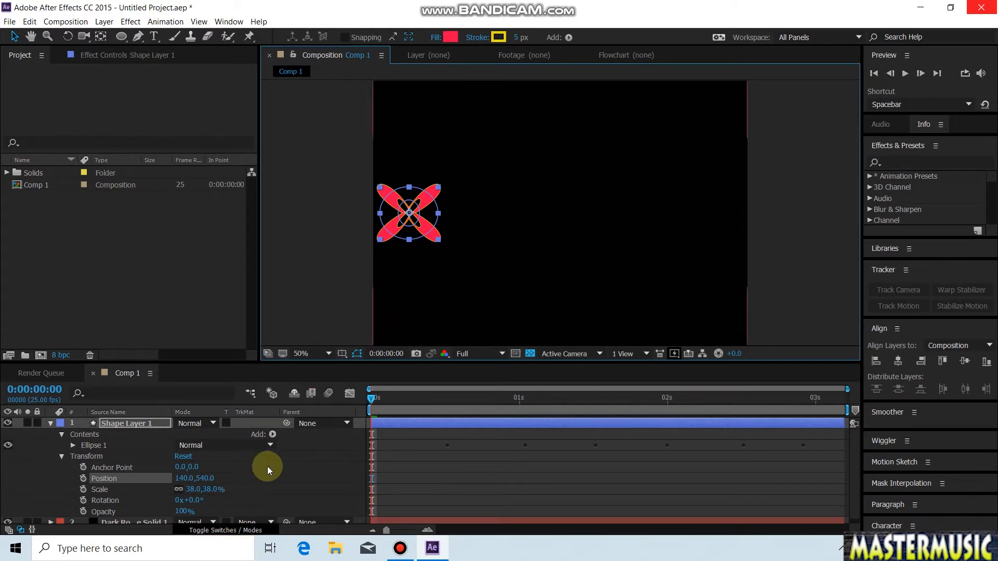
{"action": "left_click", "coordinate": [272, 434]}
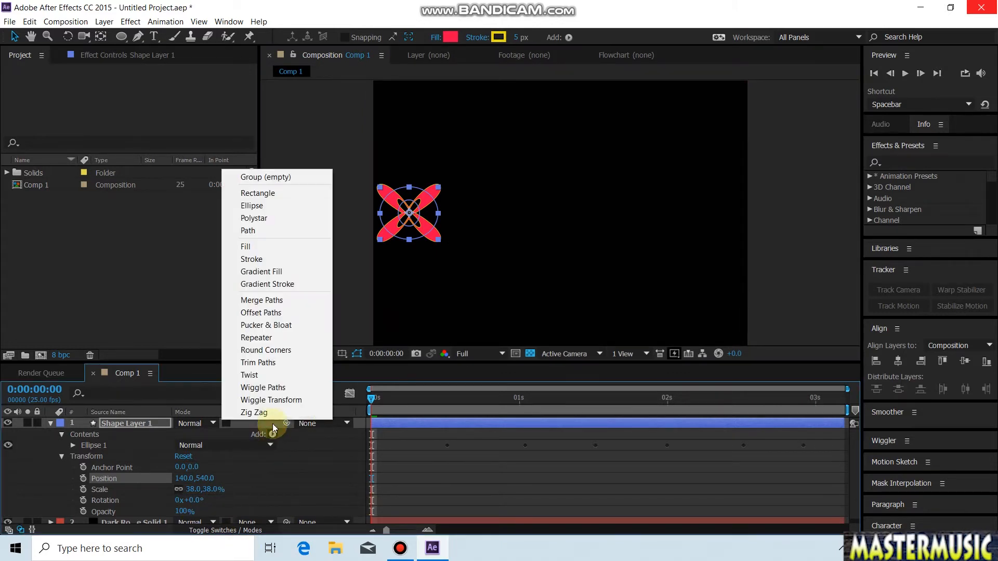
{"action": "left_click", "coordinate": [266, 339]}
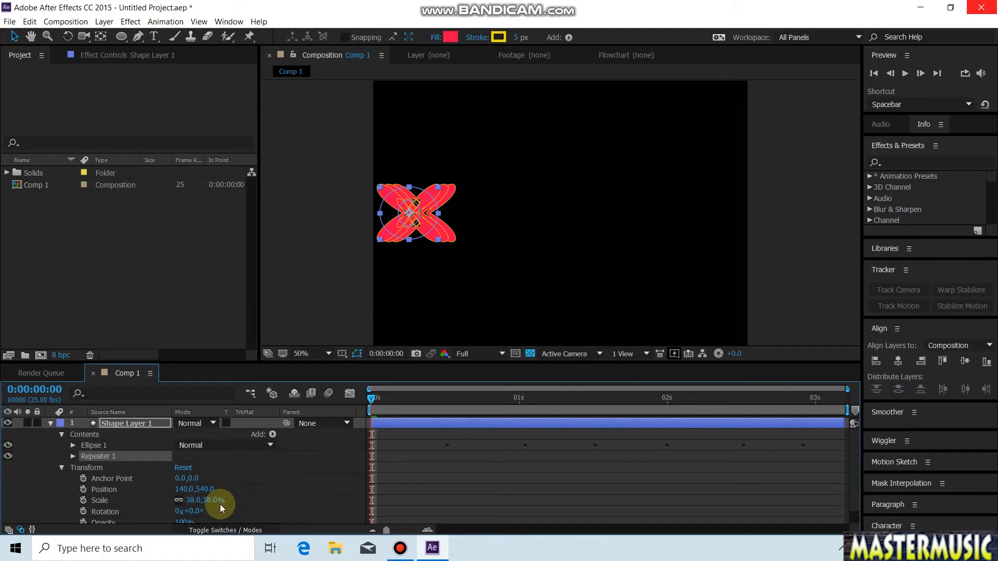
{"action": "left_click", "coordinate": [73, 456]}
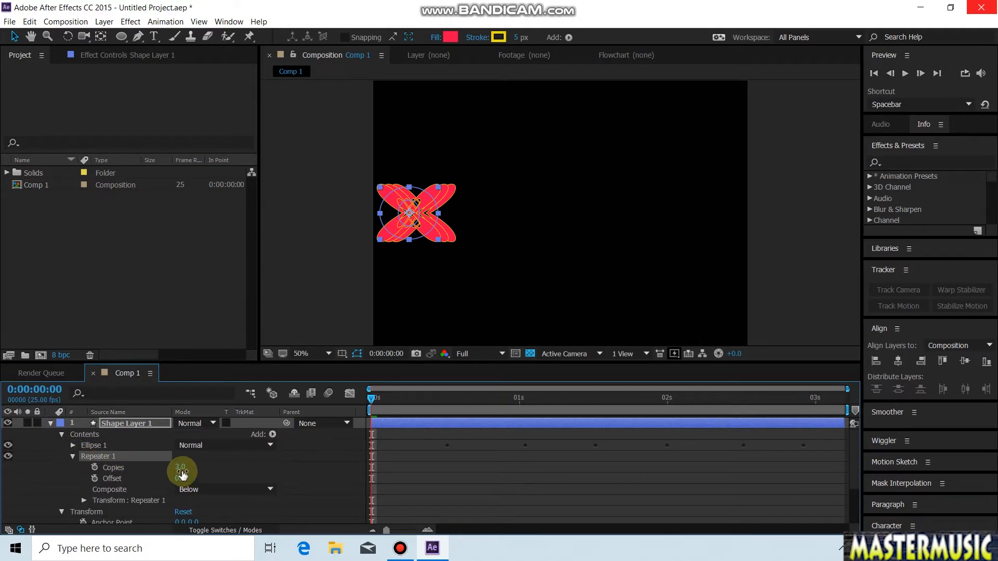
{"action": "left_click_drag", "start_coordinate": [181, 467], "coordinate": [189, 473]}
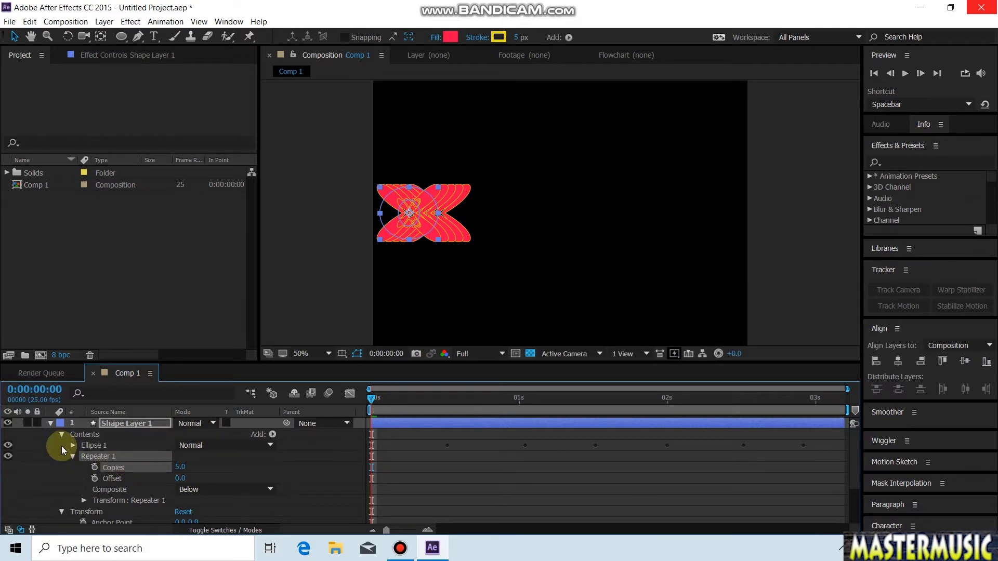
Step: Set the Repeater's transform position to 1028, 0 to spread the copies in a row across the frame
{"action": "left_click", "coordinate": [72, 456]}
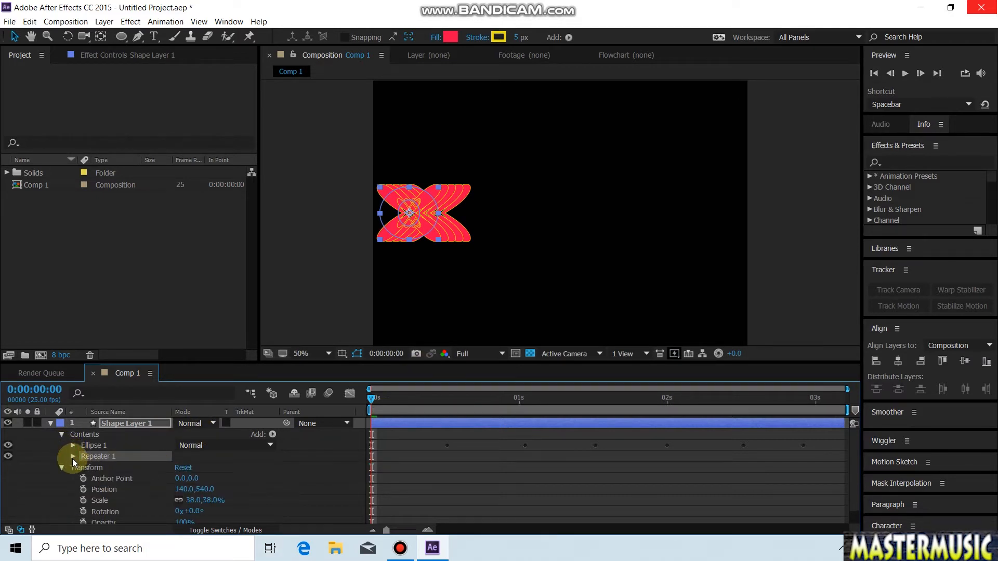
{"action": "left_click", "coordinate": [73, 457]}
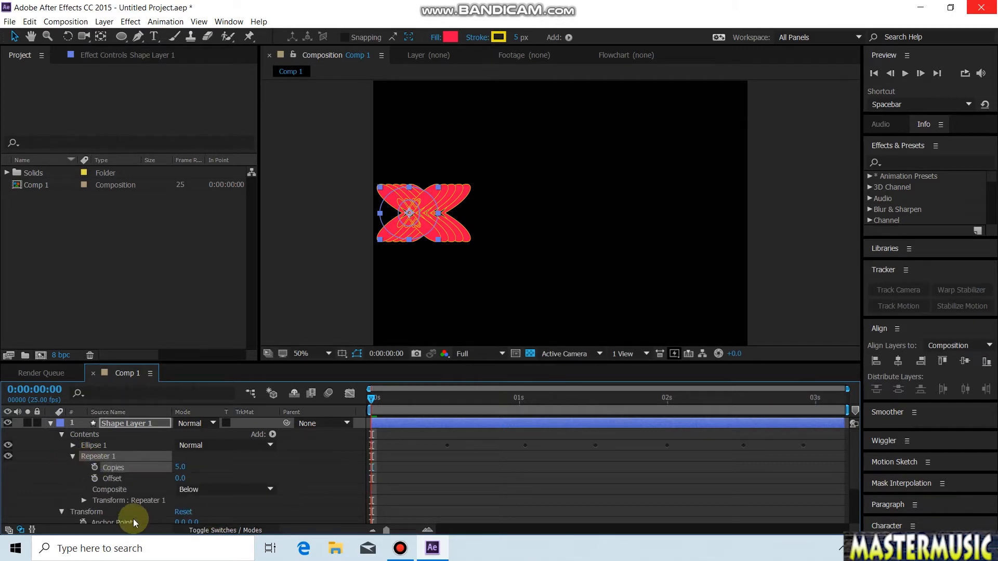
{"action": "left_click", "coordinate": [83, 501]}
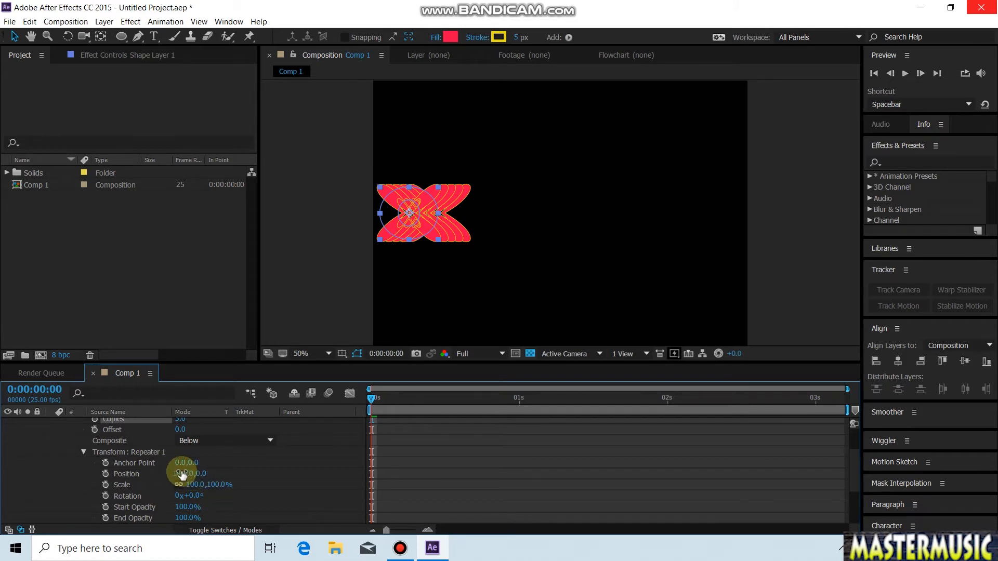
{"action": "left_click_drag", "start_coordinate": [180, 473], "coordinate": [822, 512]}
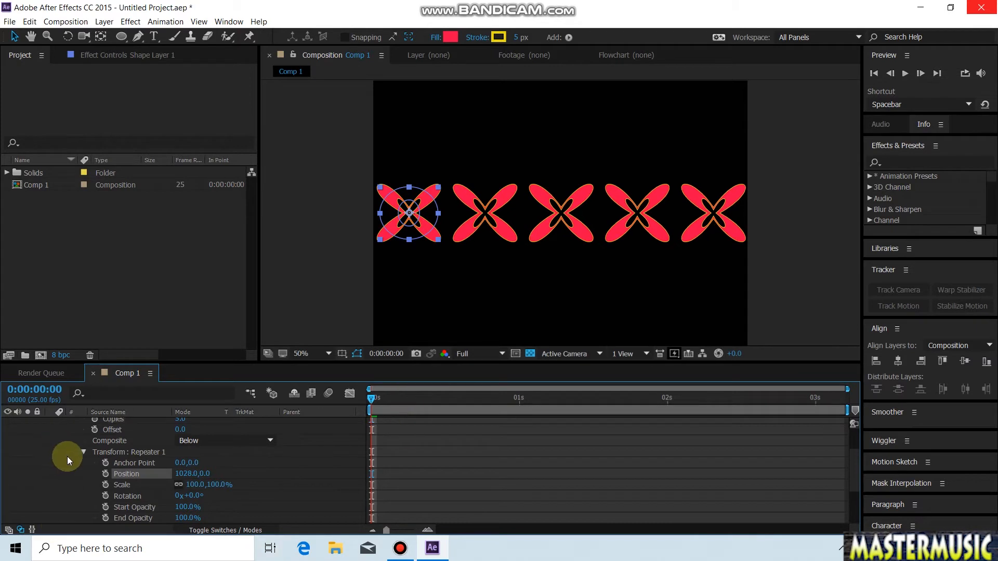
{"action": "left_click", "coordinate": [84, 452]}
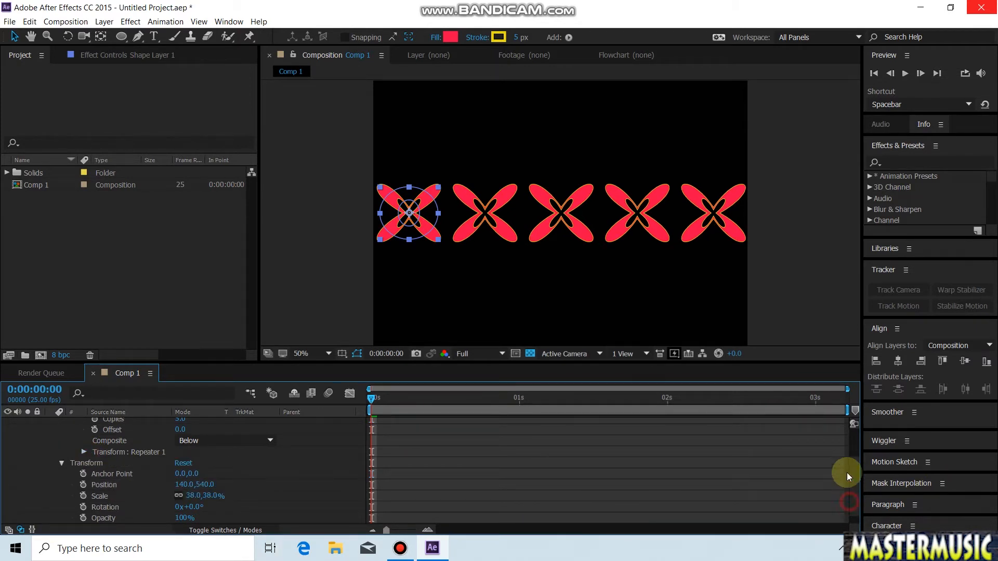
{"action": "scroll", "coordinate": [847, 467], "scroll_direction": "down", "scroll_amount": 1}
{"action": "scroll", "coordinate": [854, 441], "scroll_direction": "up", "scroll_amount": 5}
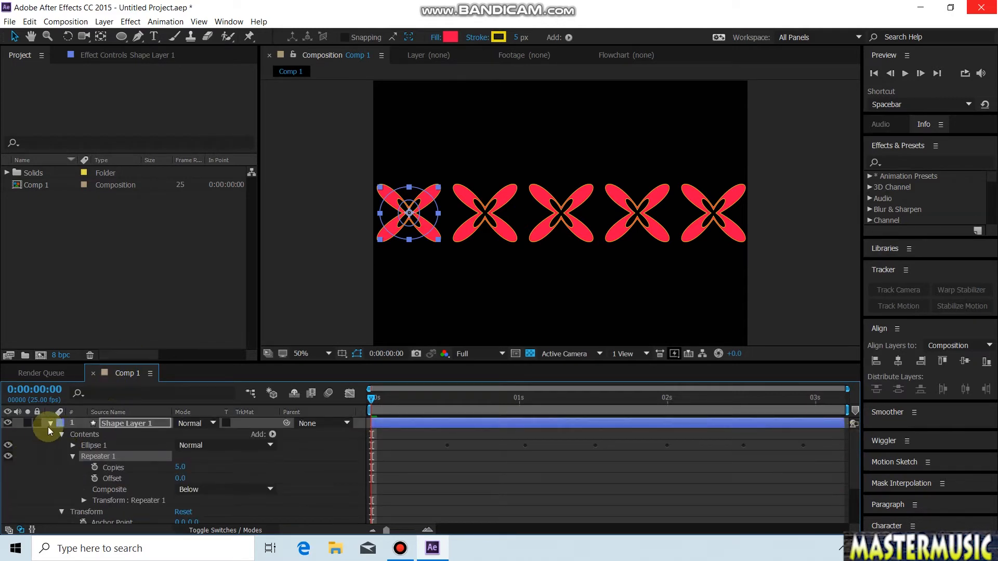
Step: Collapse the shape layer's properties and preview the animated row of repeated shapes
{"action": "left_click", "coordinate": [50, 423]}
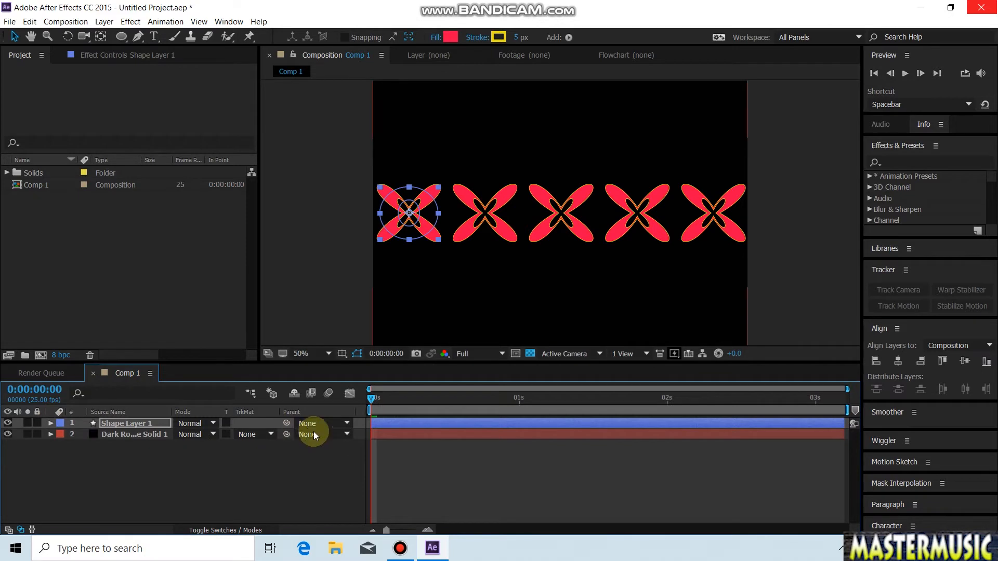
{"action": "key", "text": "space"}
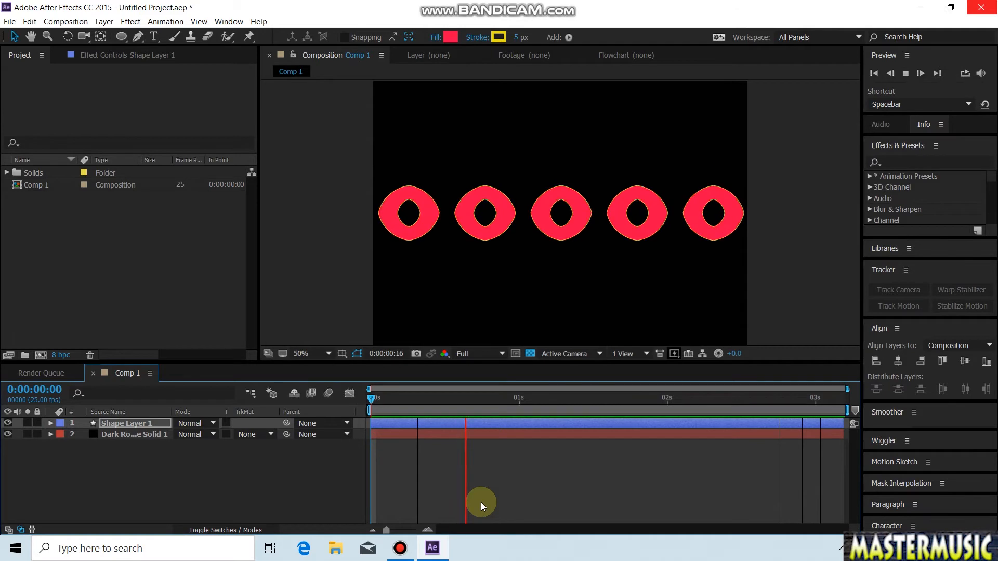
{"action": "key", "text": "space"}
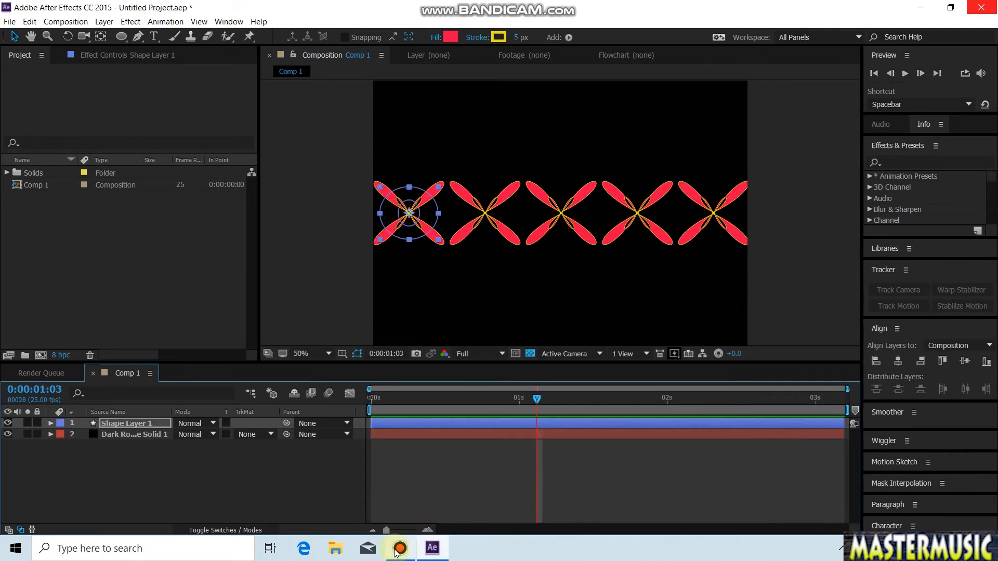
{"action": "left_click", "coordinate": [399, 549]}
{"action": "left_click", "coordinate": [399, 549]}
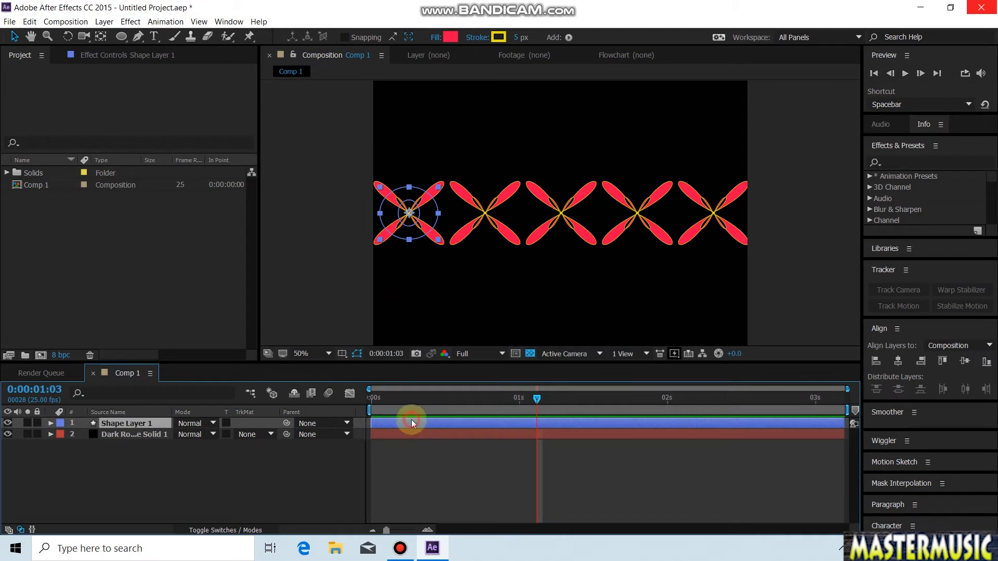
Step: Duplicate the red row's shape layer and change the copy's fill color to blue 090EF3
{"action": "left_click", "coordinate": [29, 22]}
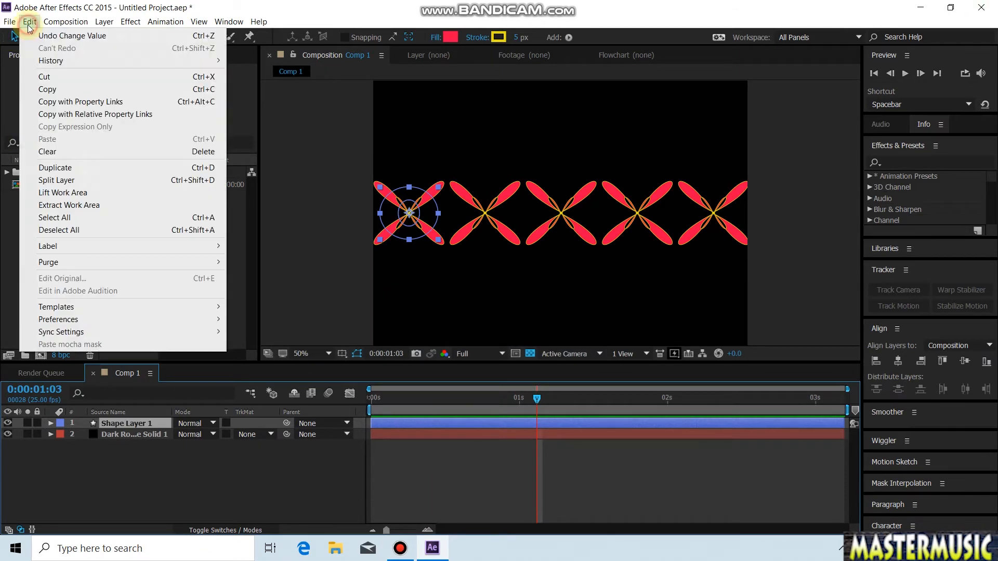
{"action": "left_click", "coordinate": [76, 168]}
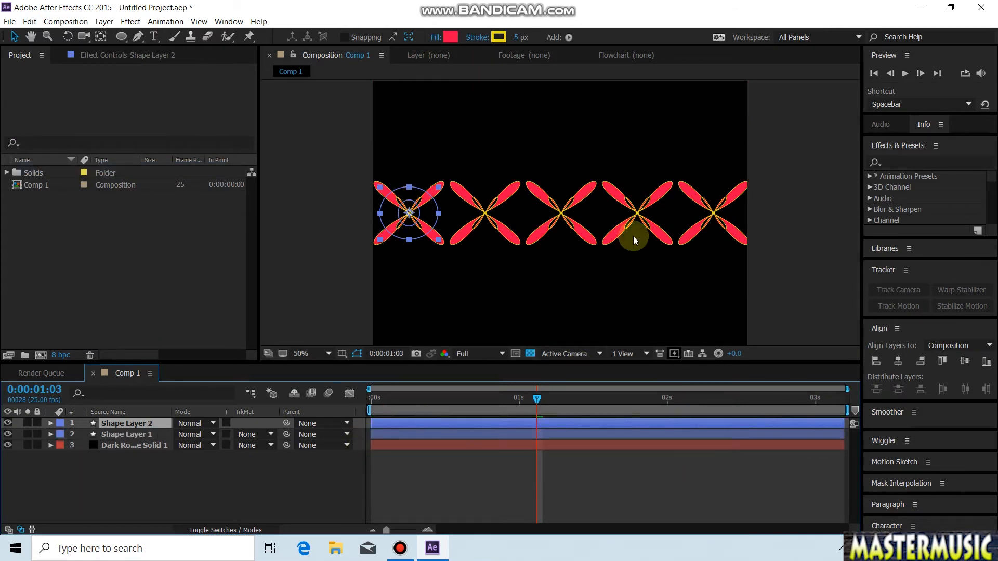
{"action": "left_click", "coordinate": [450, 38]}
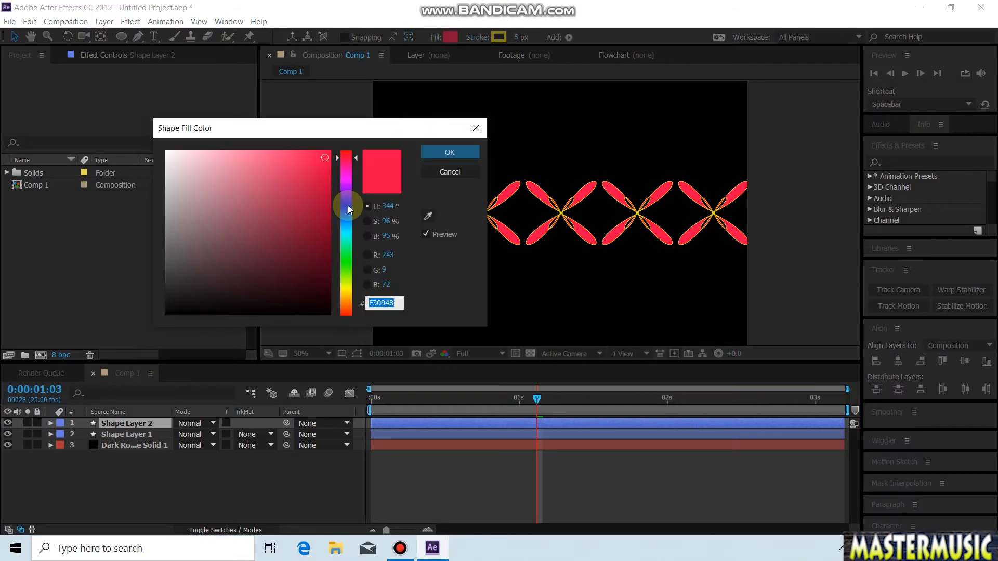
{"action": "left_click", "coordinate": [348, 208]}
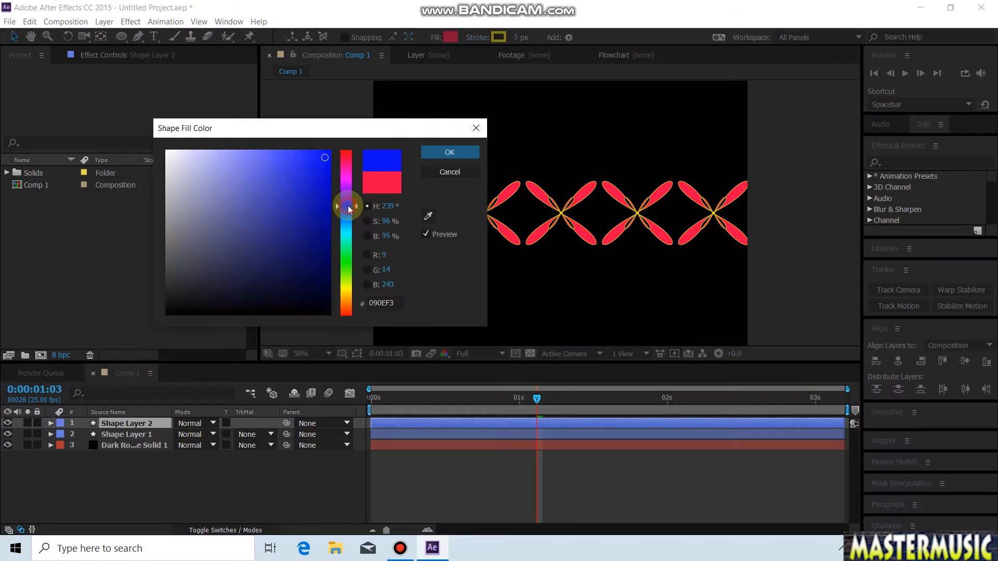
{"action": "left_click", "coordinate": [450, 153]}
{"action": "left_click", "coordinate": [211, 488]}
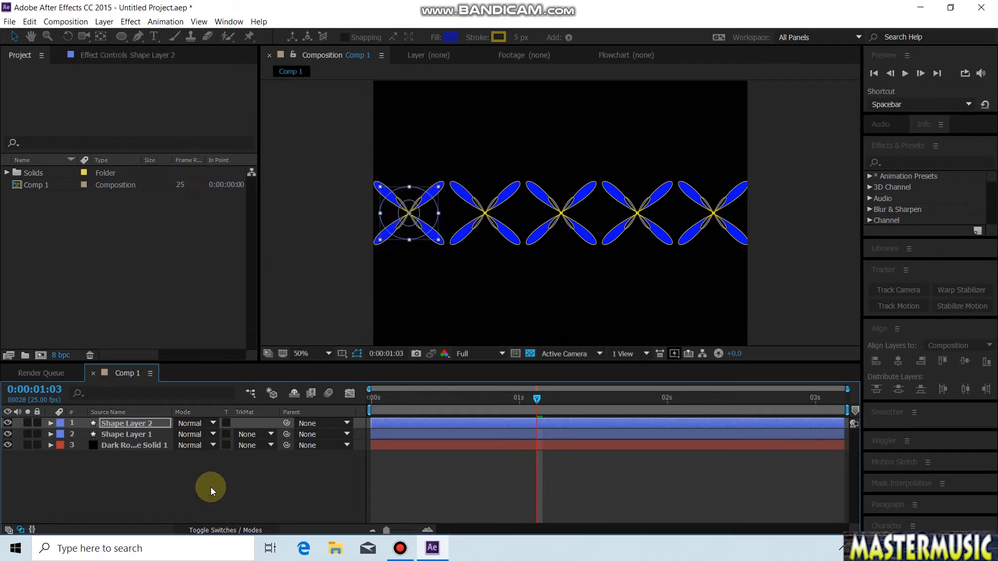
Step: Move the blue row above the red one to position 140, 251 and collapse its layer properties
{"action": "left_click", "coordinate": [50, 423]}
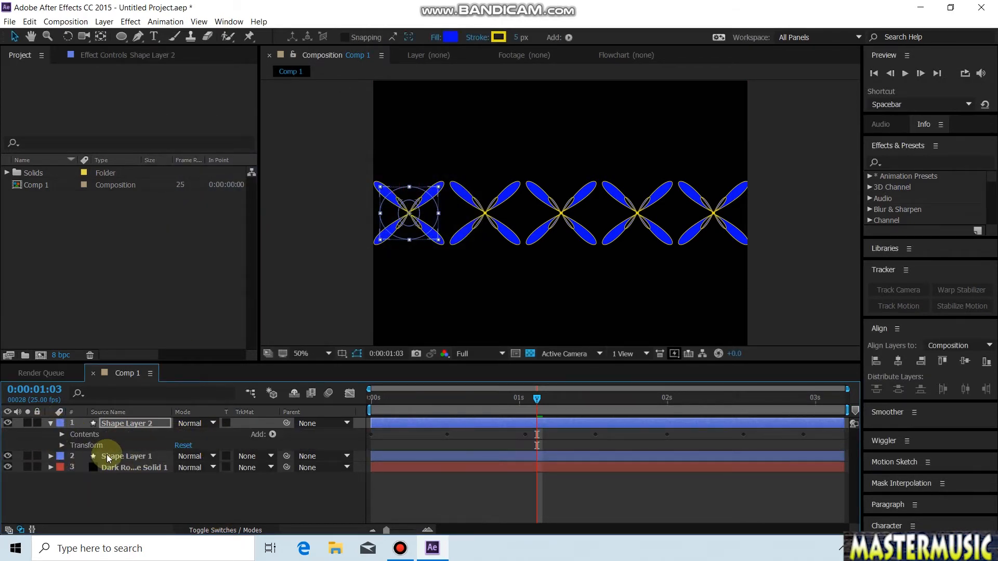
{"action": "left_click", "coordinate": [61, 446]}
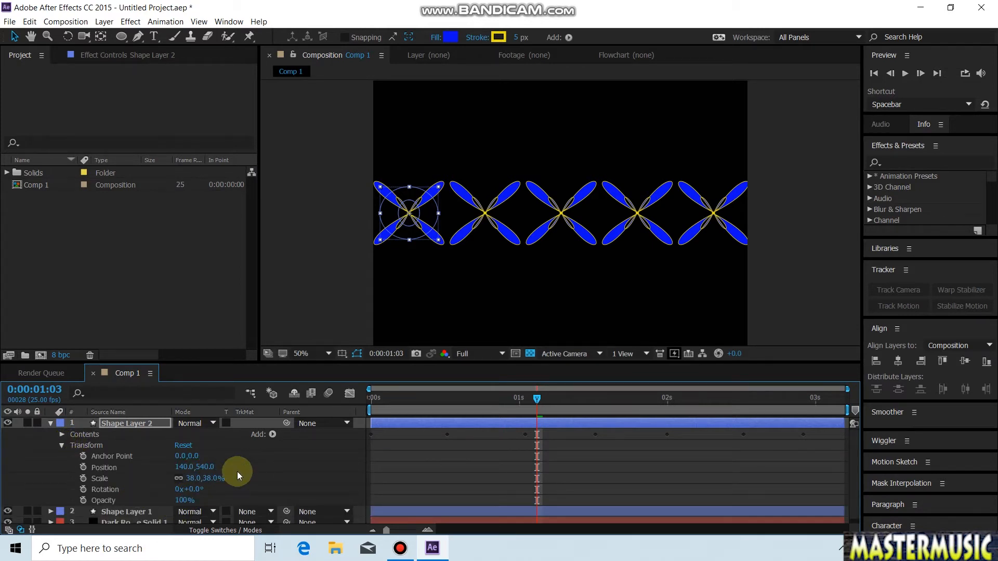
{"action": "left_click_drag", "start_coordinate": [208, 466], "coordinate": [219, 262]}
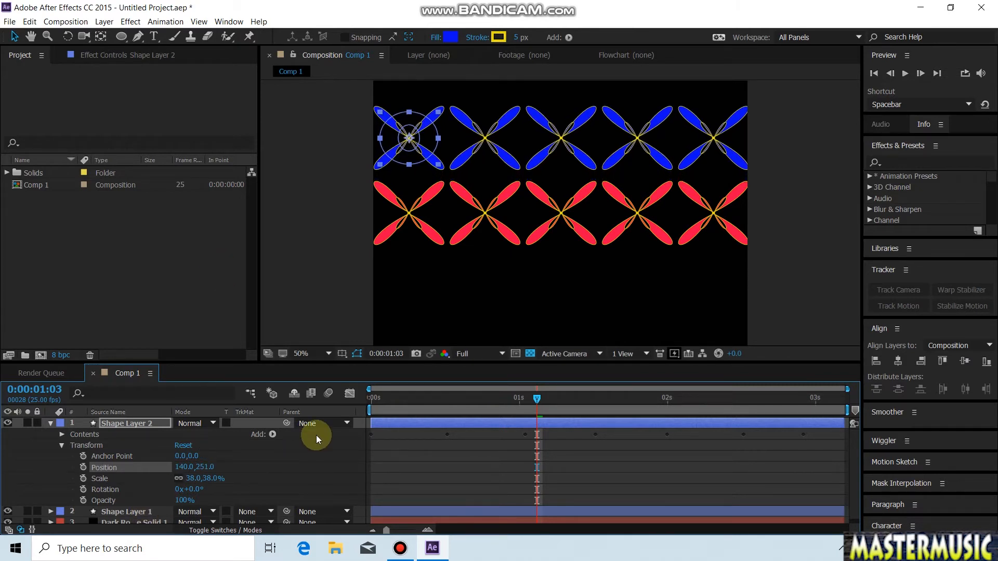
{"action": "left_click", "coordinate": [388, 422]}
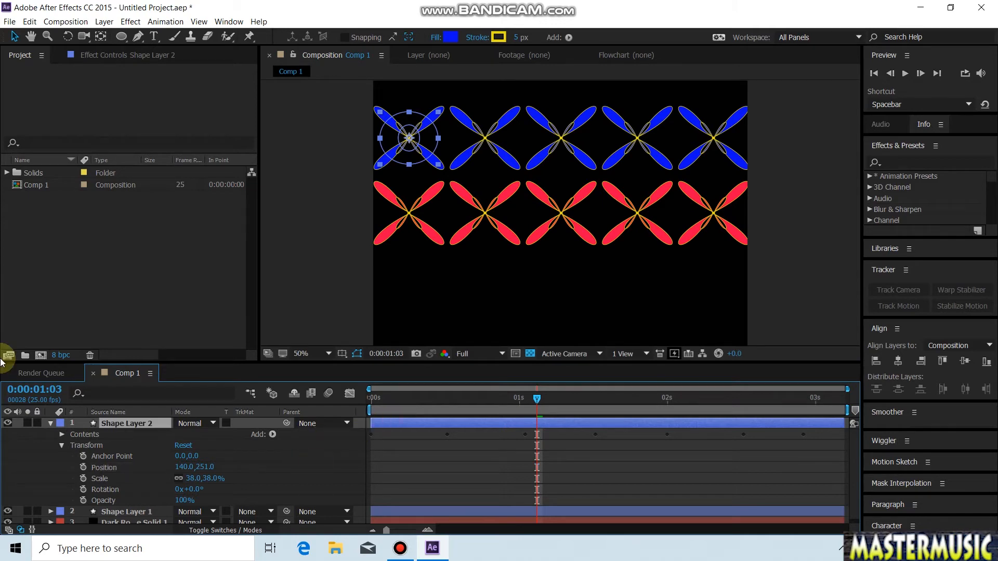
{"action": "left_click", "coordinate": [29, 23]}
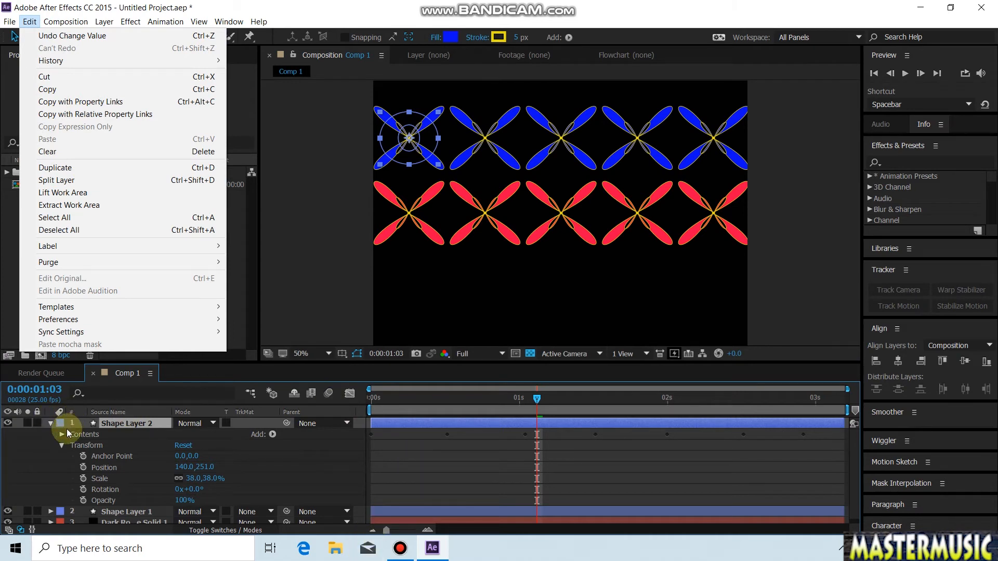
{"action": "left_click", "coordinate": [52, 423]}
{"action": "left_click", "coordinate": [51, 423]}
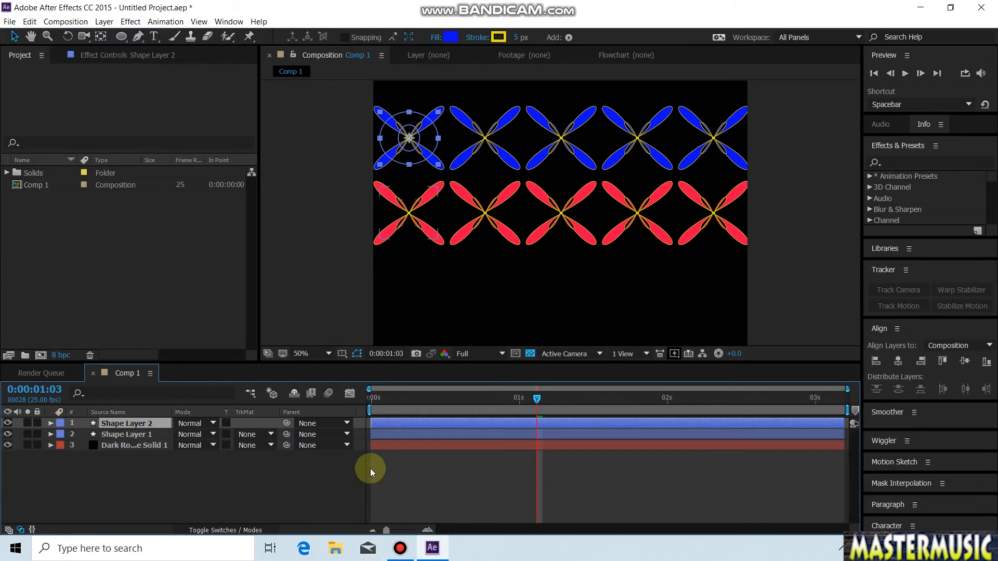
Step: Duplicate Shape Layer 1 again and change the new copy's fill color to yellow
{"action": "left_click", "coordinate": [392, 435]}
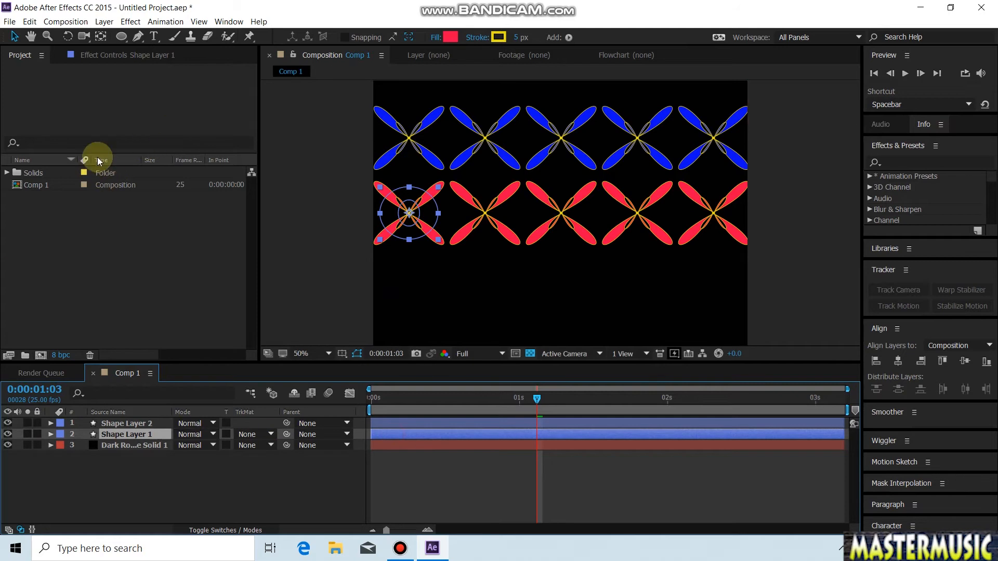
{"action": "left_click", "coordinate": [30, 22]}
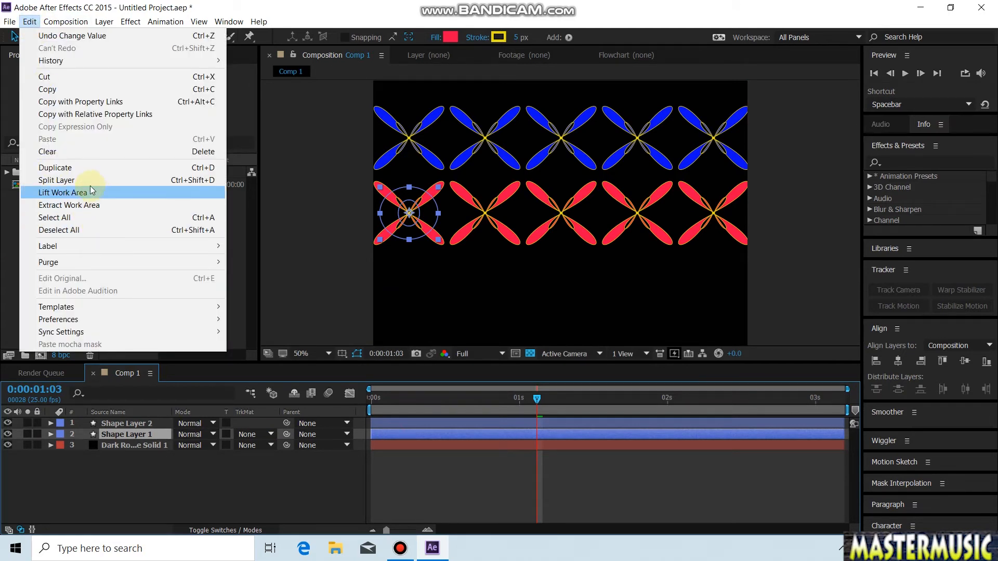
{"action": "left_click", "coordinate": [84, 168]}
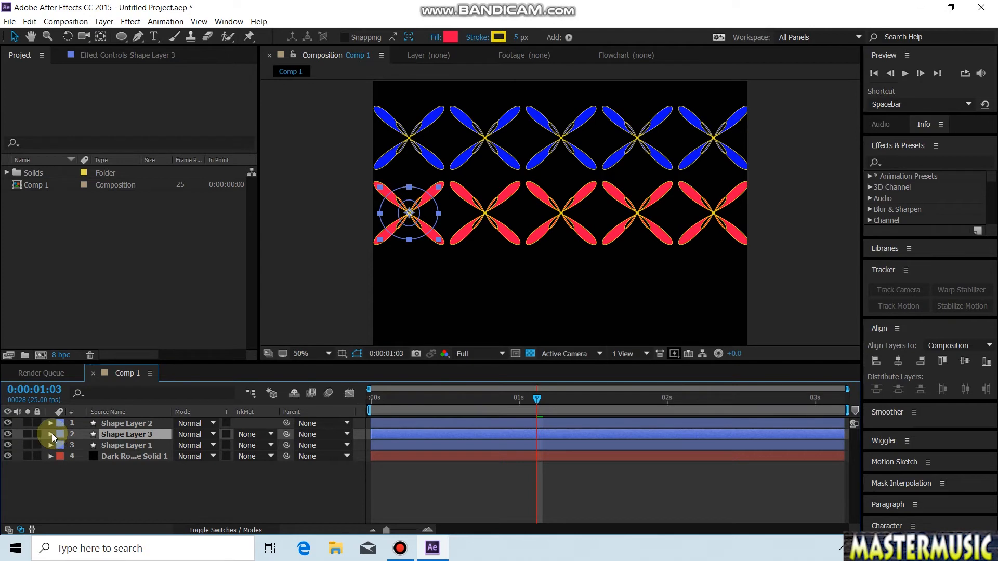
{"action": "left_click", "coordinate": [450, 38]}
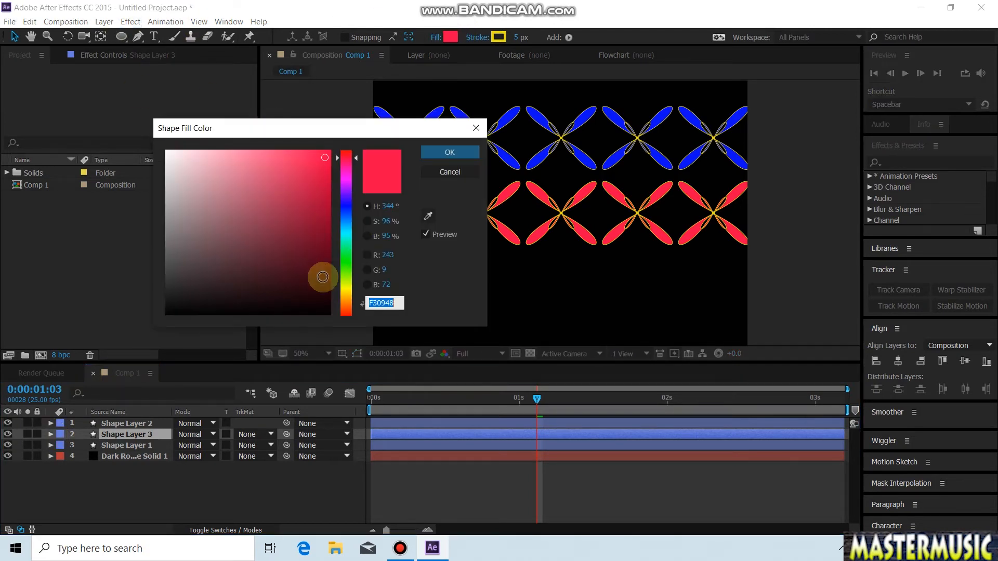
{"action": "left_click", "coordinate": [347, 287]}
{"action": "left_click", "coordinate": [445, 152]}
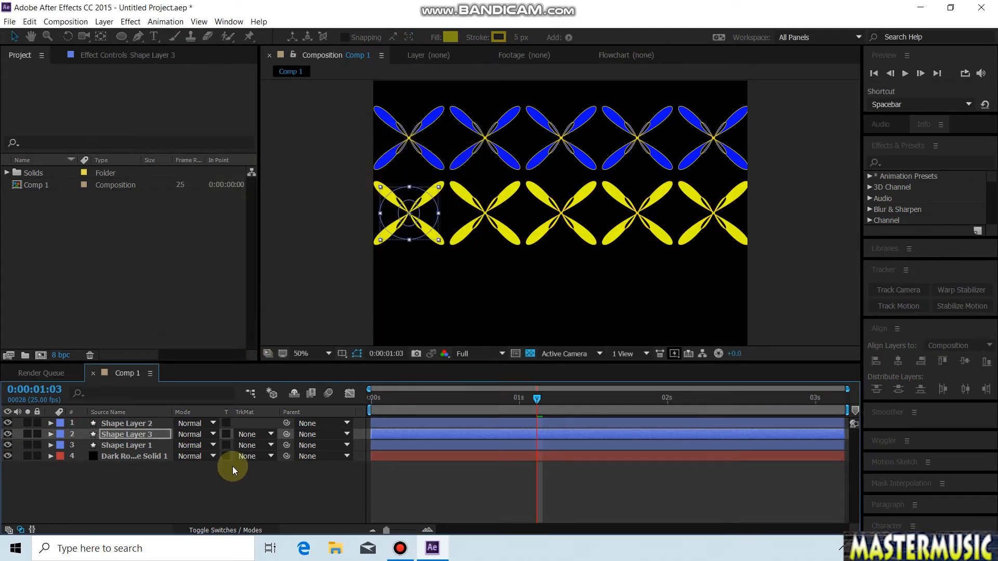
Step: Move the yellow row below the red one to position 140, 839 and preview the three animated rows from the start
{"action": "left_click", "coordinate": [50, 434]}
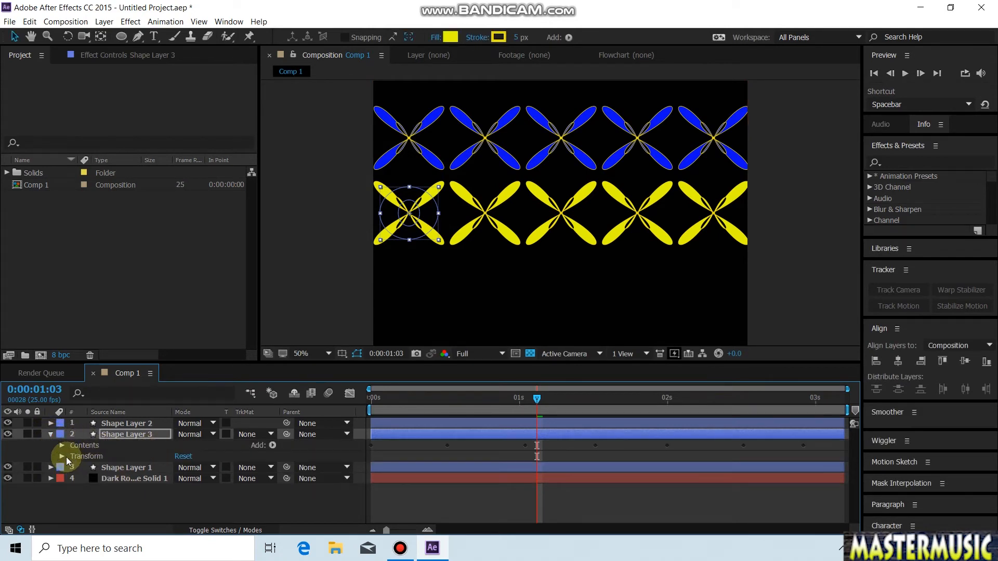
{"action": "left_click", "coordinate": [62, 456]}
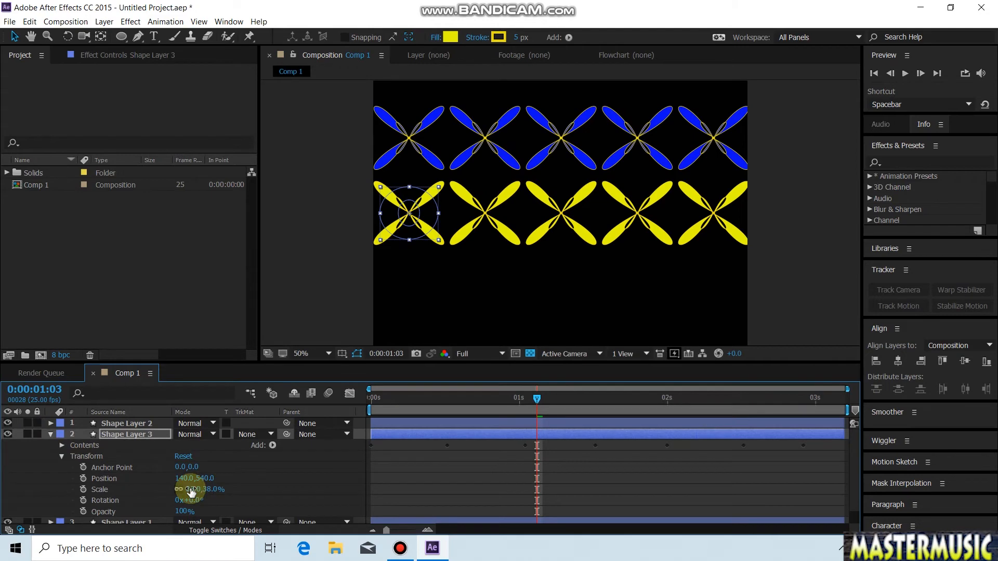
{"action": "left_click_drag", "start_coordinate": [201, 477], "coordinate": [230, 560]}
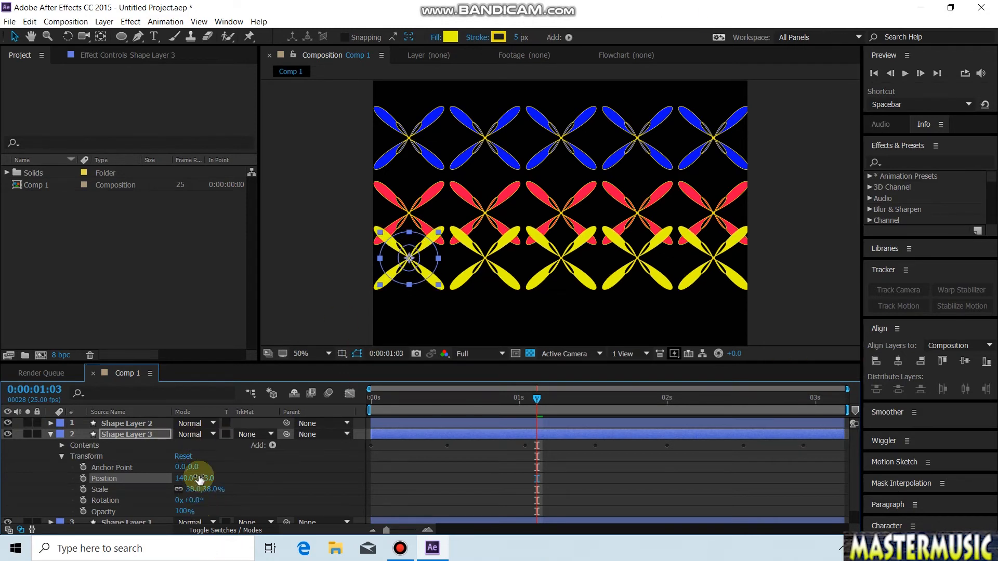
{"action": "left_click_drag", "start_coordinate": [200, 478], "coordinate": [233, 531]}
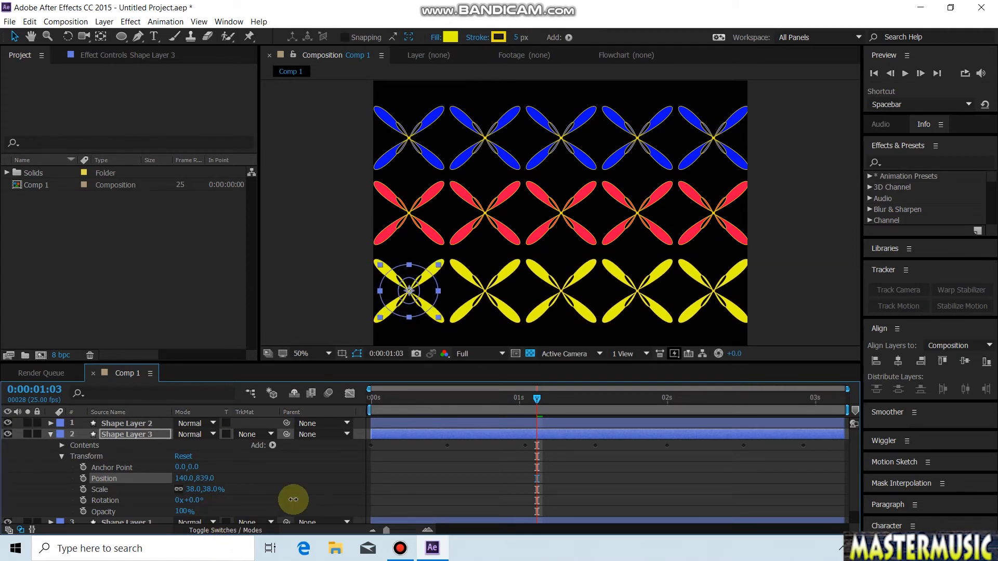
{"action": "left_click", "coordinate": [373, 406]}
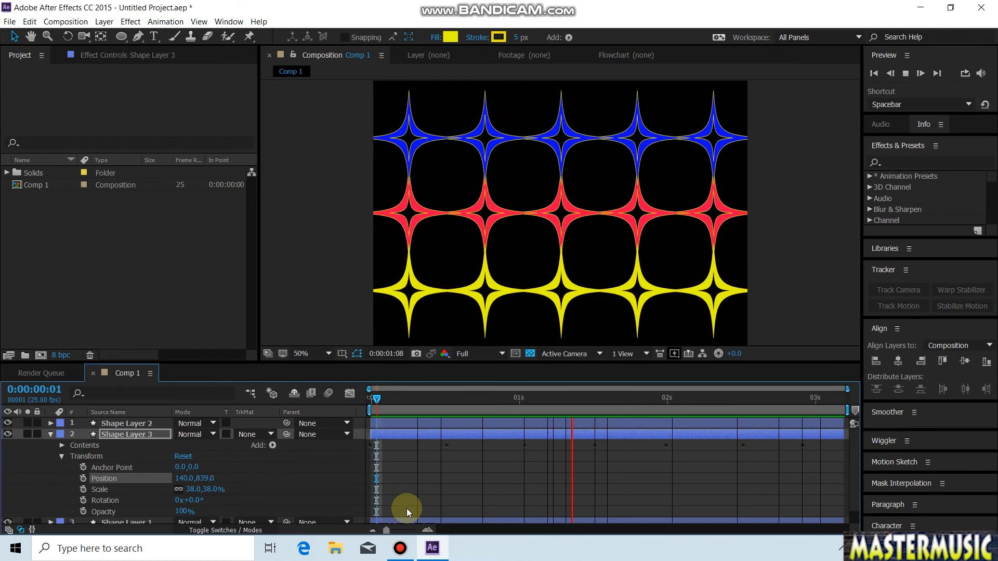
{"action": "key", "text": "space"}
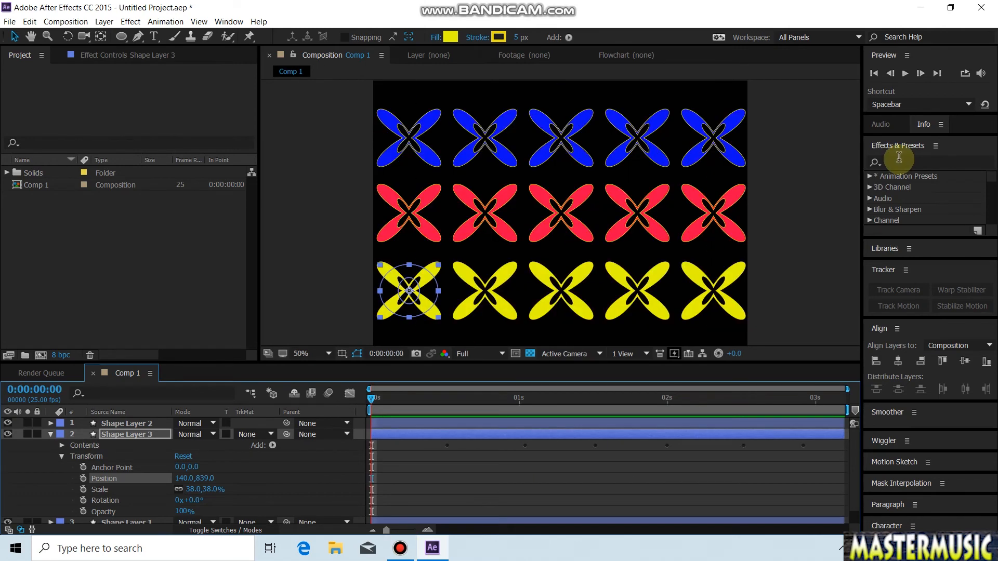
Step: Search the effects for "glow", bring up the layer's effect controls and browse to the Glow and Starglow effects
{"action": "left_click", "coordinate": [902, 161]}
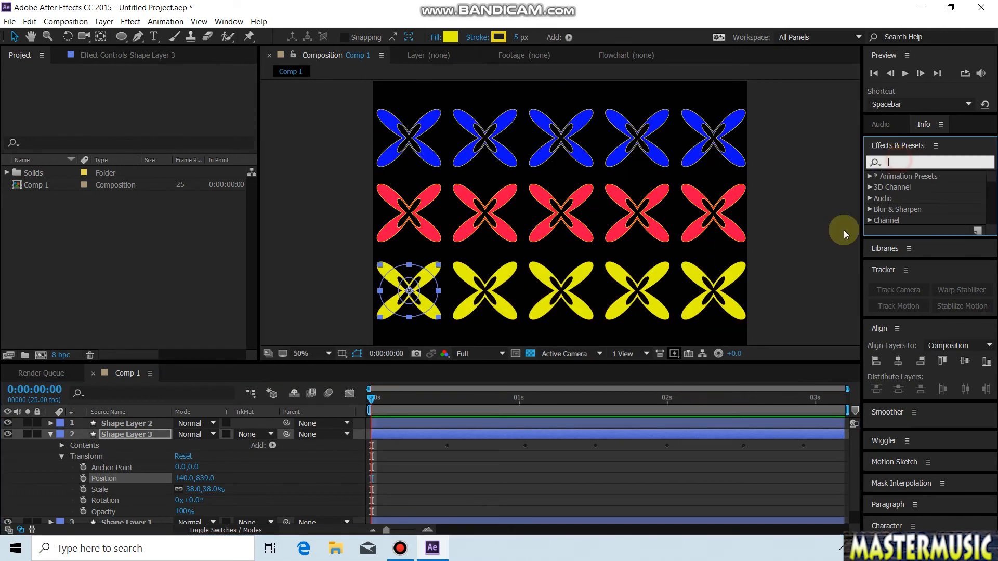
{"action": "type", "text": "glow"}
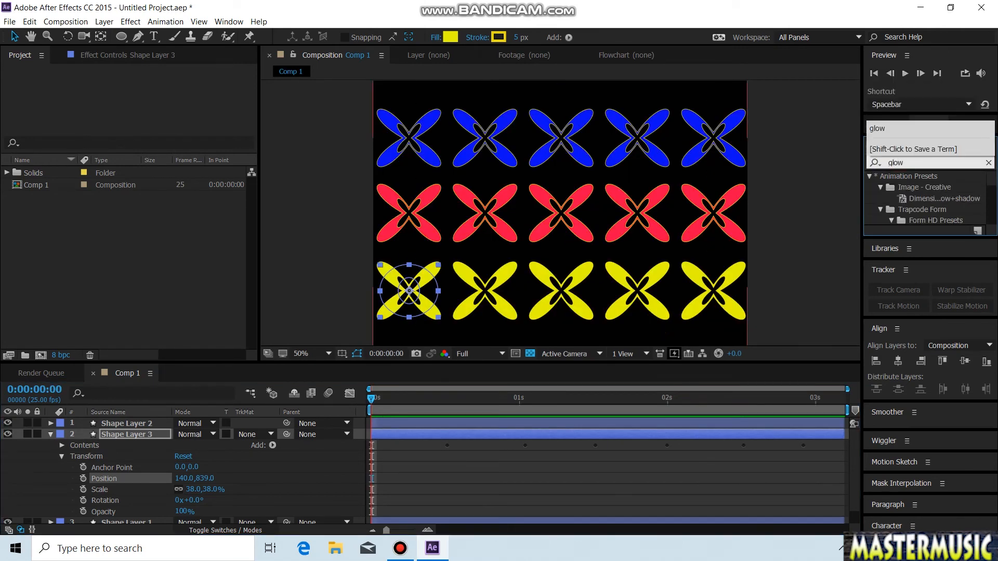
{"action": "left_click", "coordinate": [138, 55]}
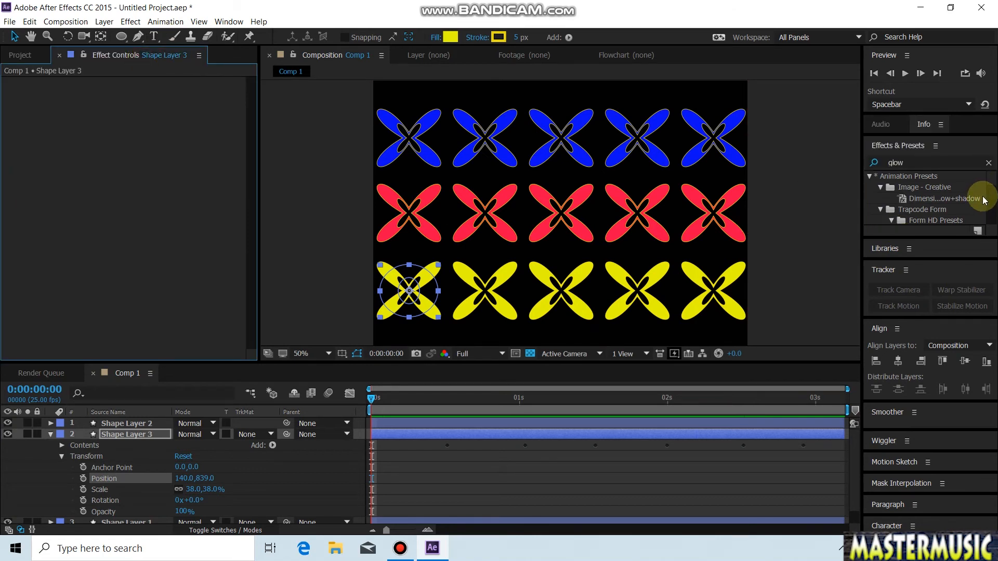
{"action": "left_click_drag", "start_coordinate": [990, 186], "coordinate": [981, 224]}
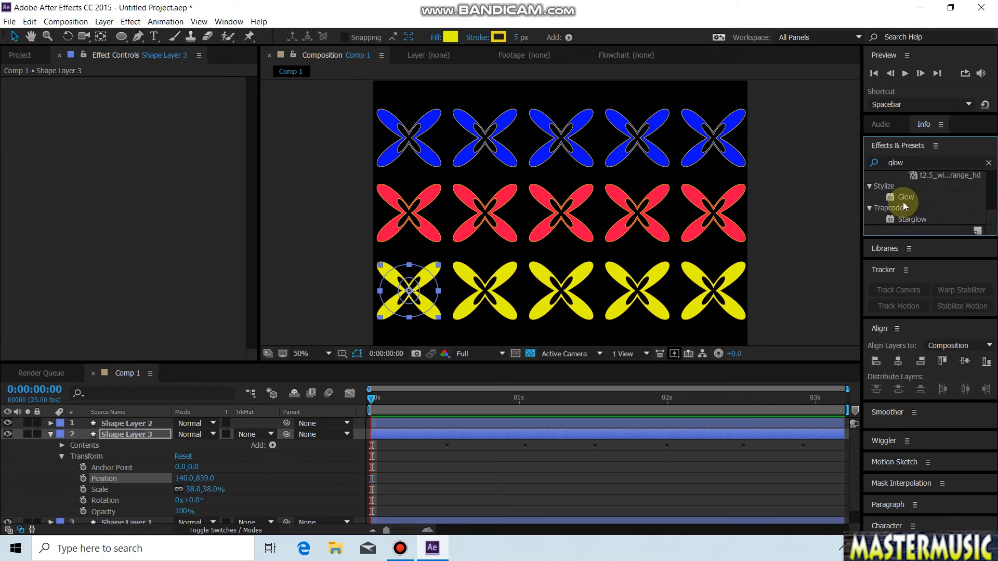
Step: Collapse the yellow row's layer and pre-compose all three shape layers, moving all attributes into the new composition
{"action": "left_click", "coordinate": [51, 434]}
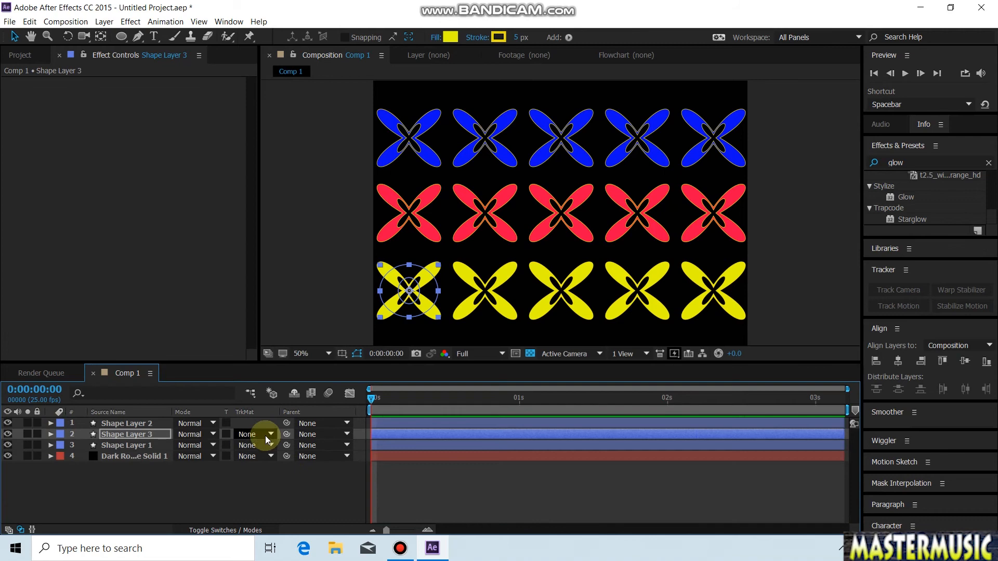
{"action": "left_click", "coordinate": [463, 445]}
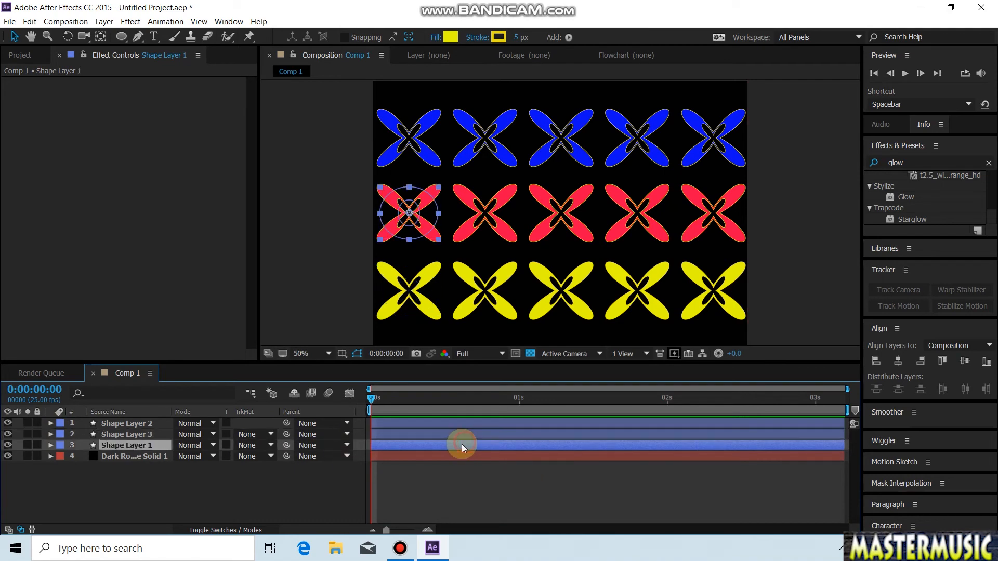
{"action": "left_click", "coordinate": [460, 422], "text": "shift"}
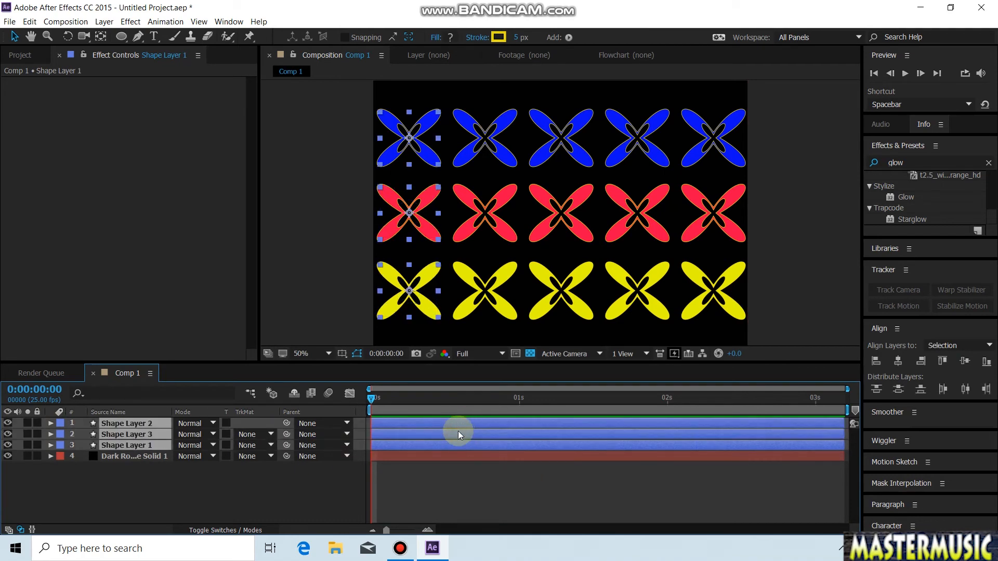
{"action": "right_click", "coordinate": [466, 425]}
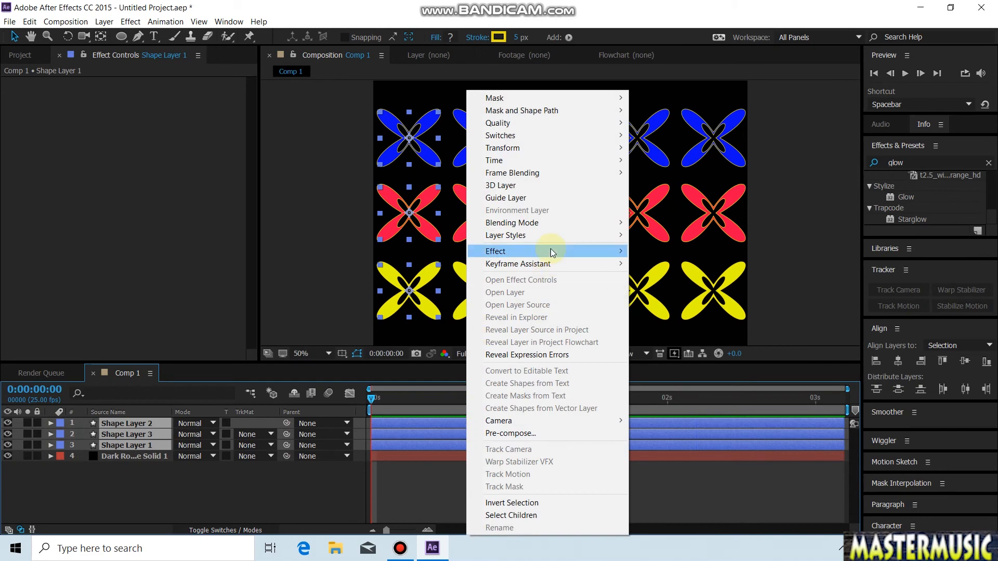
{"action": "left_click", "coordinate": [514, 433]}
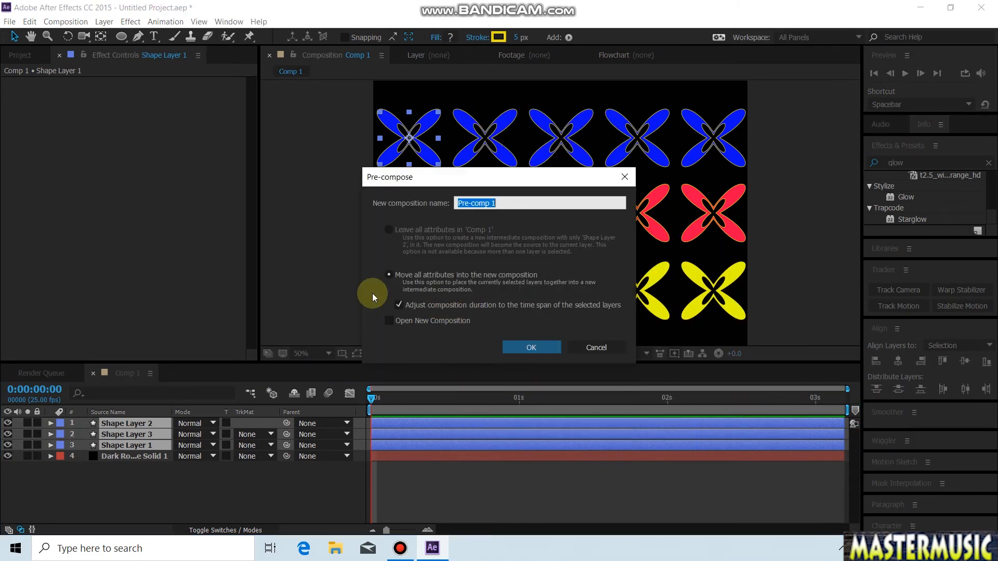
{"action": "left_click", "coordinate": [543, 348]}
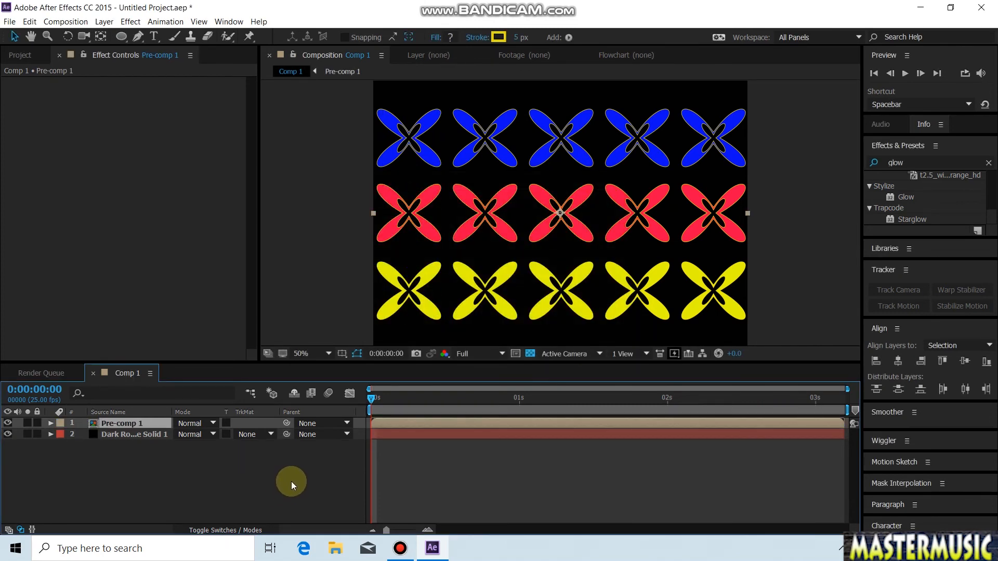
Step: Apply the Starglow effect to the pre-composed rows and set its Streak Length to 60
{"action": "double_click", "coordinate": [905, 219]}
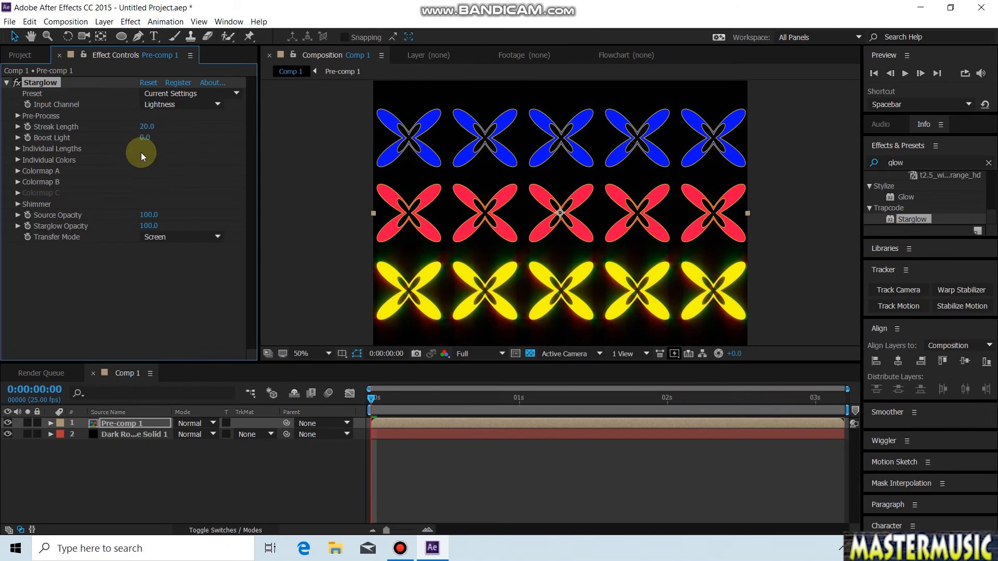
{"action": "left_click_drag", "start_coordinate": [152, 125], "coordinate": [172, 127]}
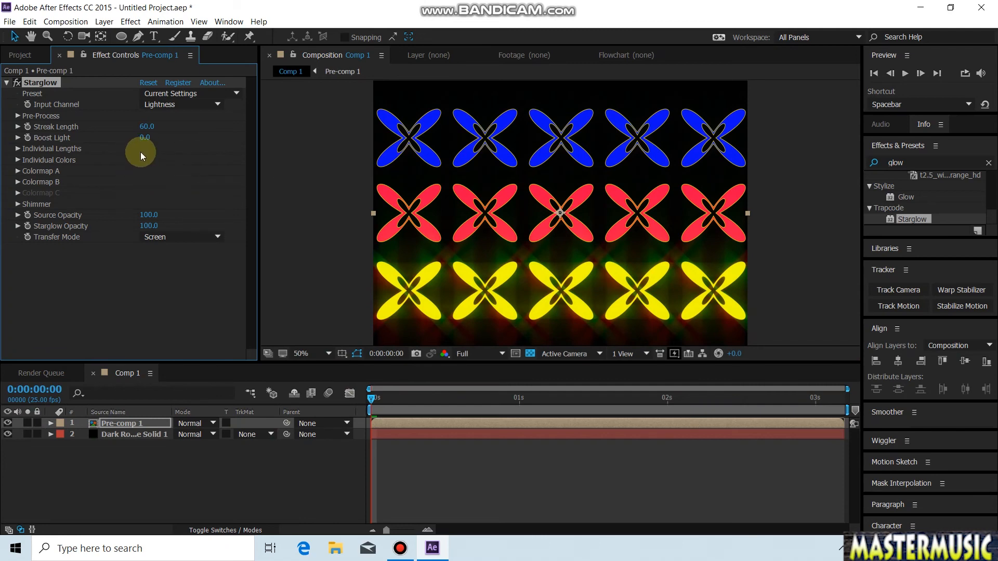
Step: Set the Starglow Boost Light to 2.4, preview the animation and move the current time to 0:00:01:01
{"action": "left_click_drag", "start_coordinate": [145, 138], "coordinate": [158, 138]}
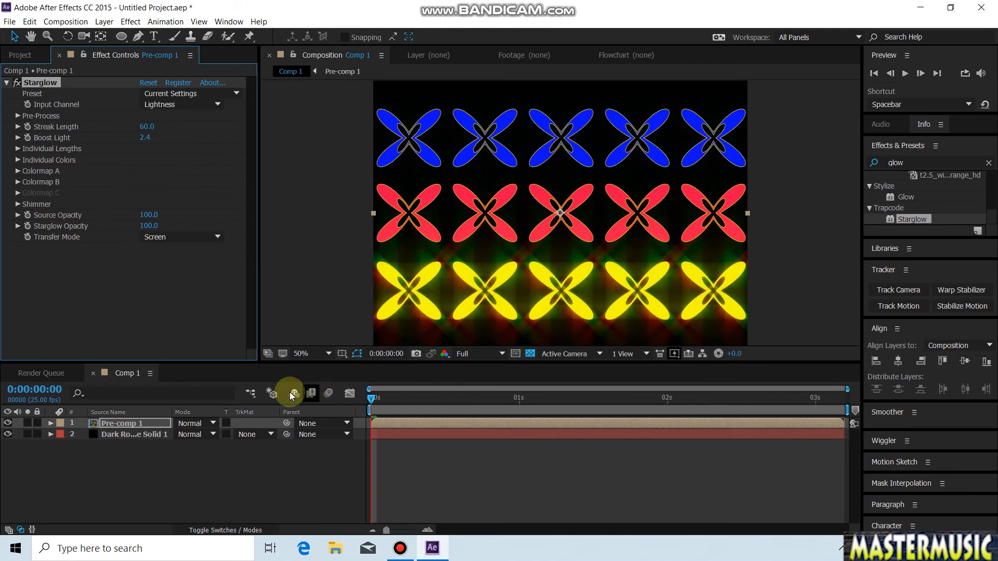
{"action": "key", "text": "space"}
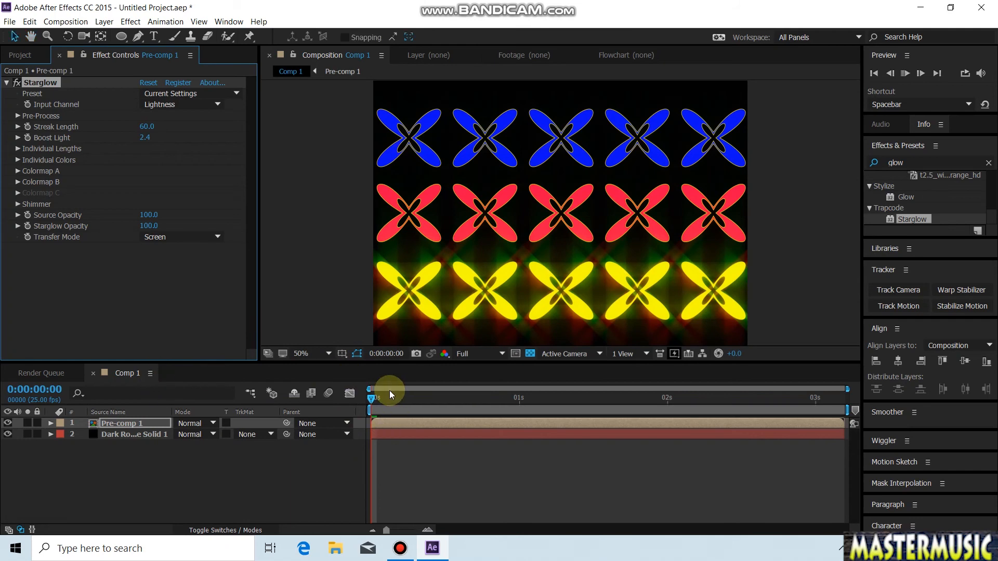
{"action": "mouse_move", "coordinate": [403, 395]}
{"action": "left_mouse_down"}
{"action": "mouse_move", "coordinate": [711, 426]}
{"action": "mouse_move", "coordinate": [488, 459]}
{"action": "mouse_move", "coordinate": [846, 452]}
{"action": "mouse_move", "coordinate": [531, 453]}
{"action": "left_mouse_up"}
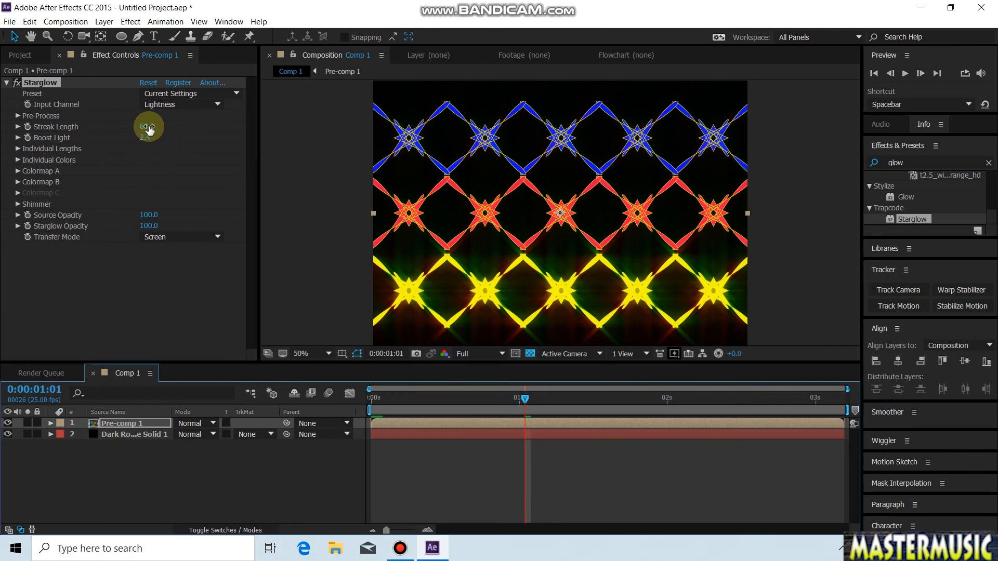
Step: Try the White X preset on the Starglow effect and preview the rows with it
{"action": "left_click", "coordinate": [218, 104]}
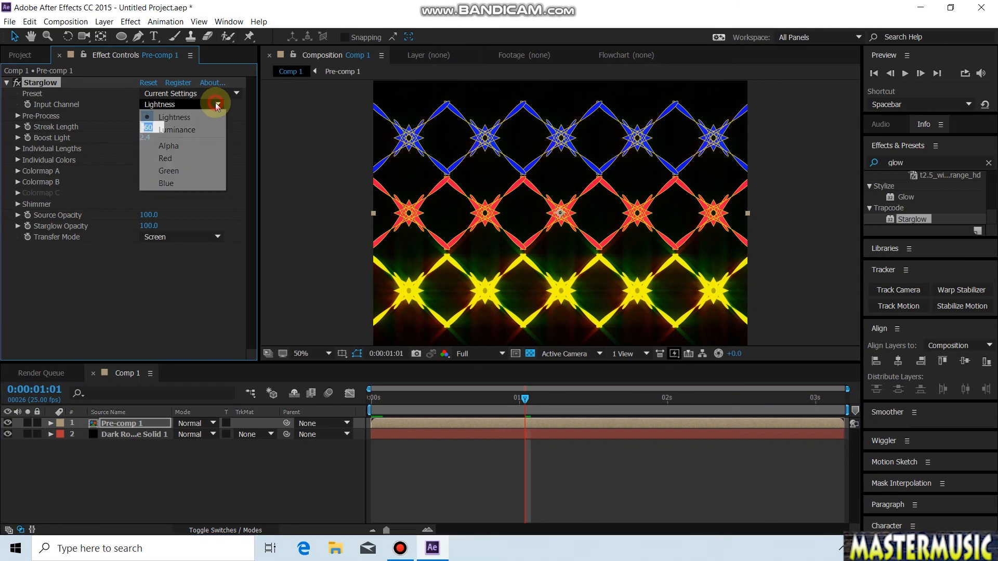
{"action": "left_click", "coordinate": [231, 94]}
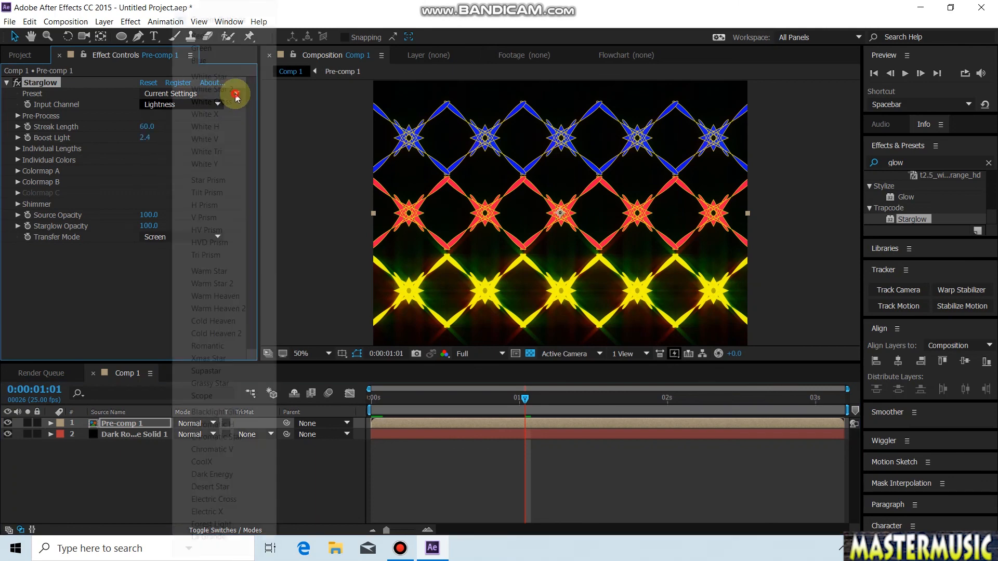
{"action": "left_click", "coordinate": [229, 114]}
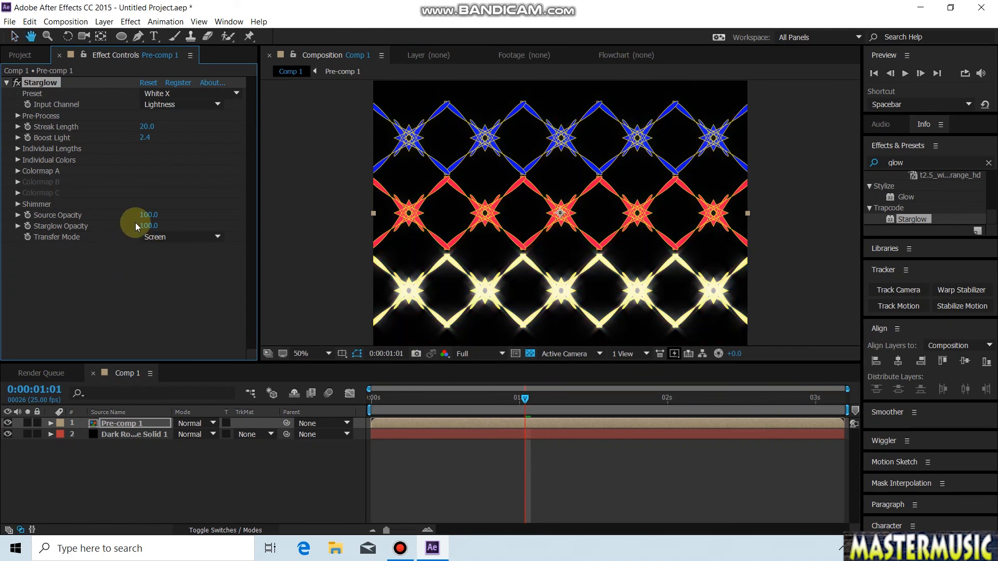
{"action": "key", "text": "space"}
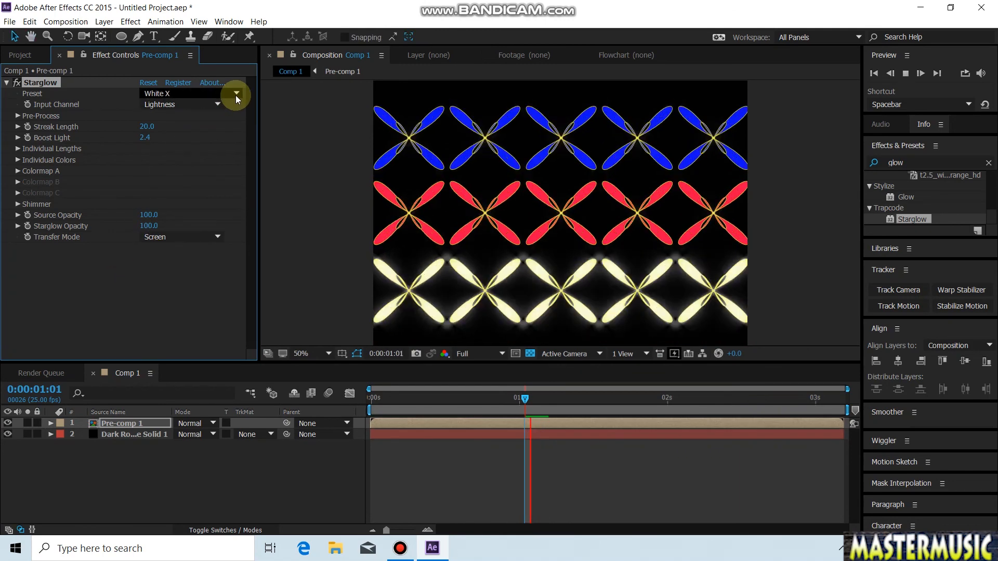
Step: Switch the Starglow effect to the Warm Star preset and preview the animated rows
{"action": "left_click", "coordinate": [235, 95]}
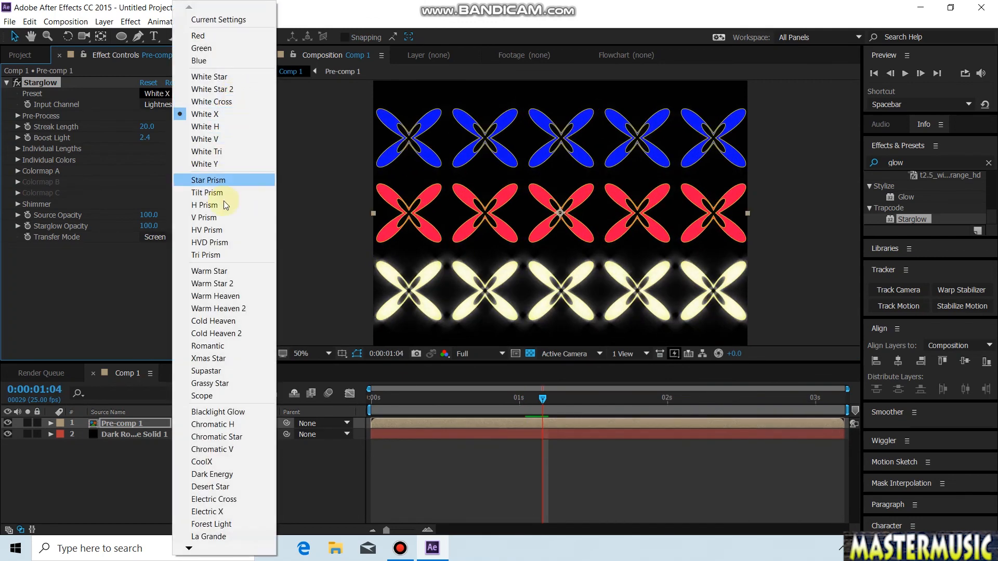
{"action": "left_click", "coordinate": [221, 270]}
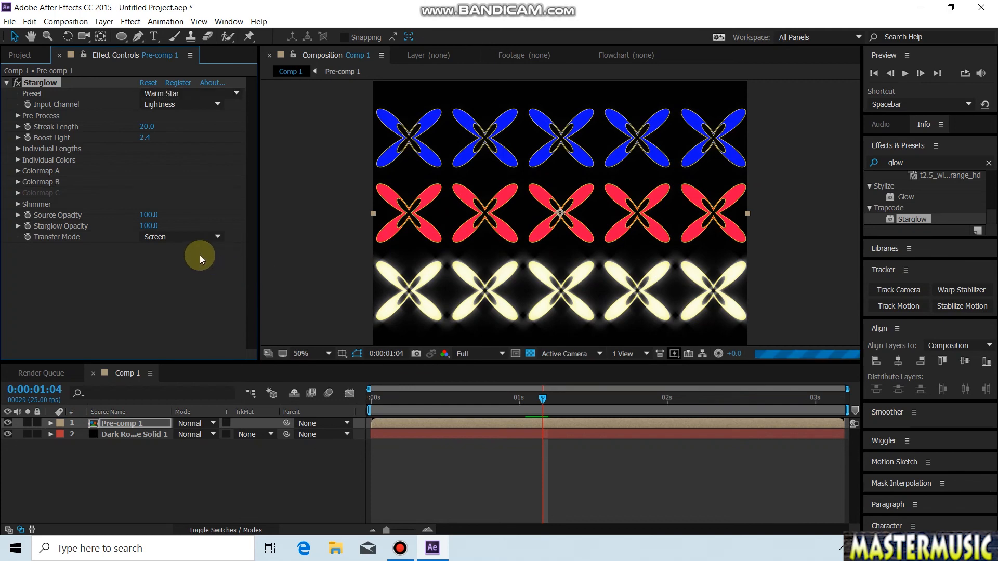
{"action": "key", "text": "space"}
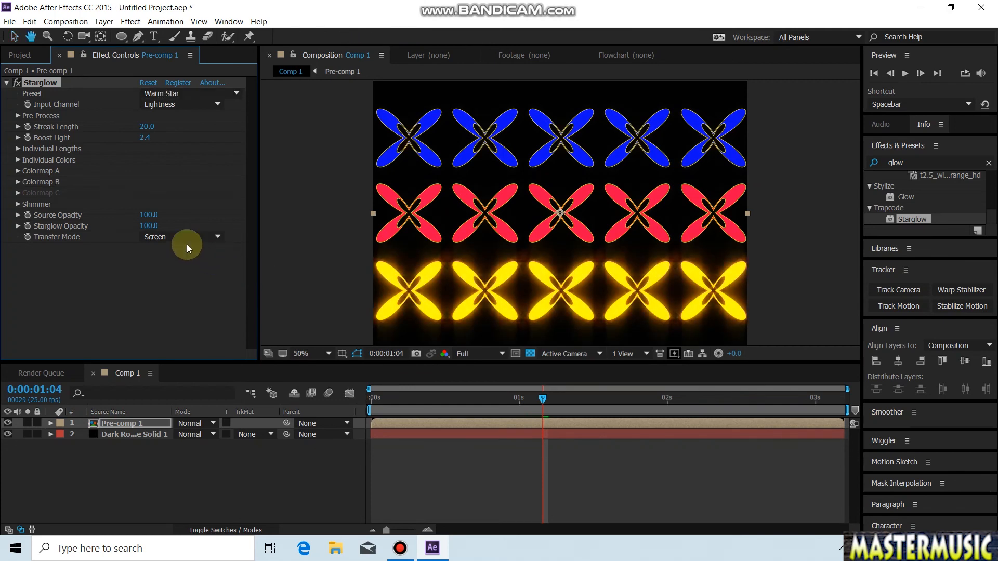